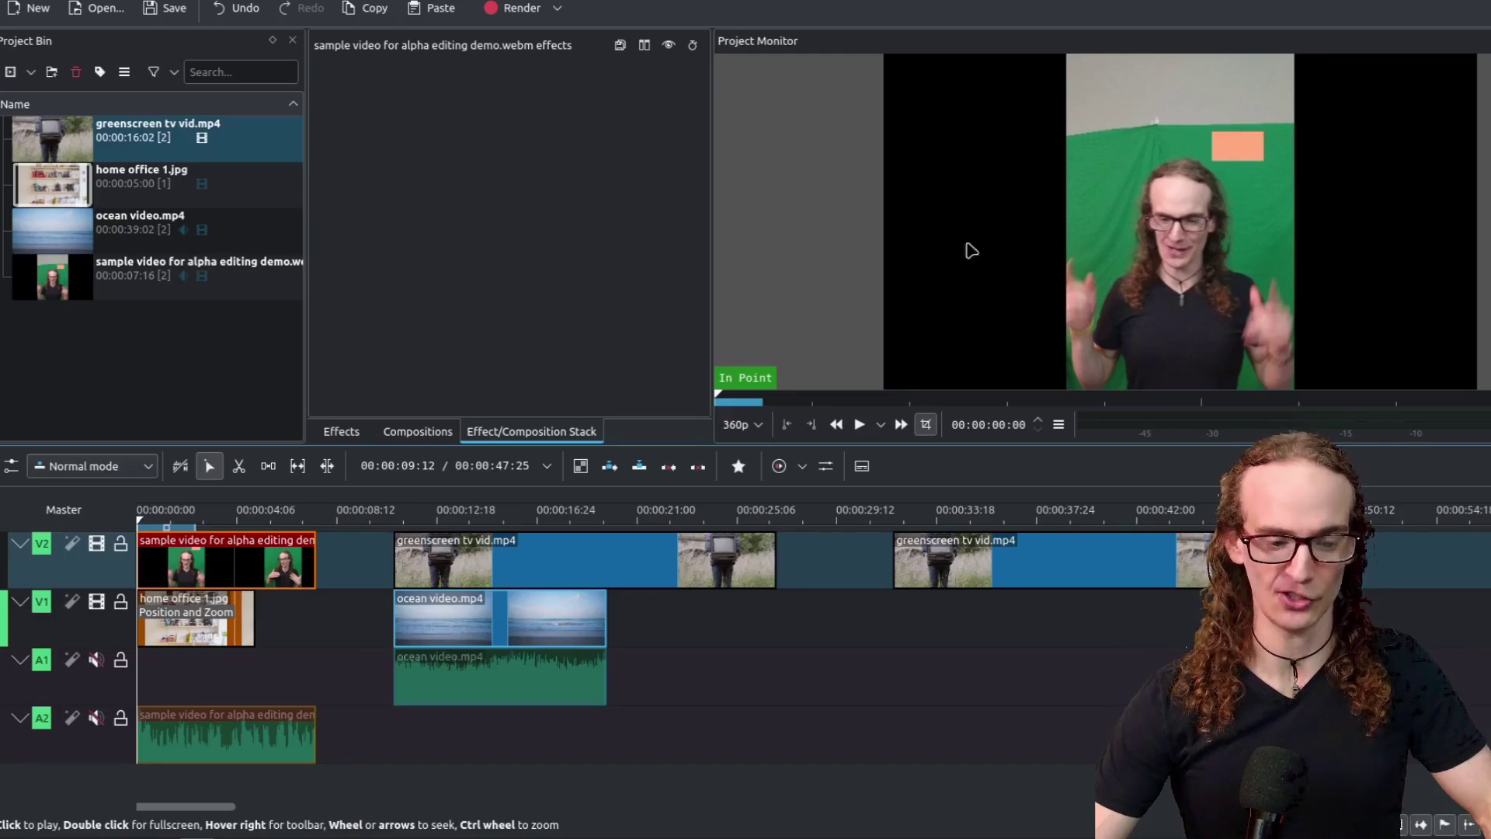
Toggle the V2 speaker track off and on, then show the effects filtered by 'edge'
left_click(98, 545)
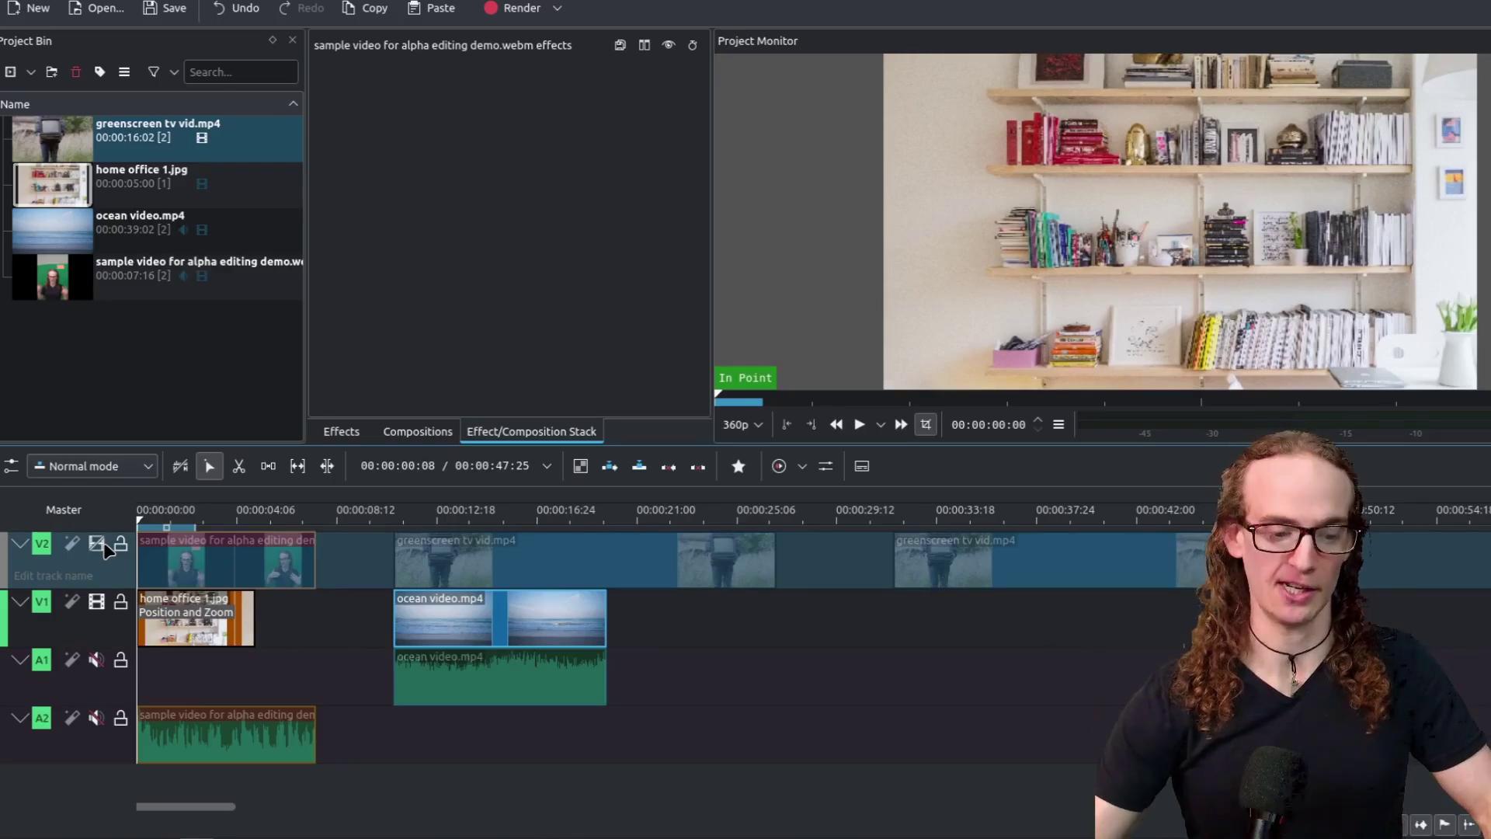
left_click(105, 546)
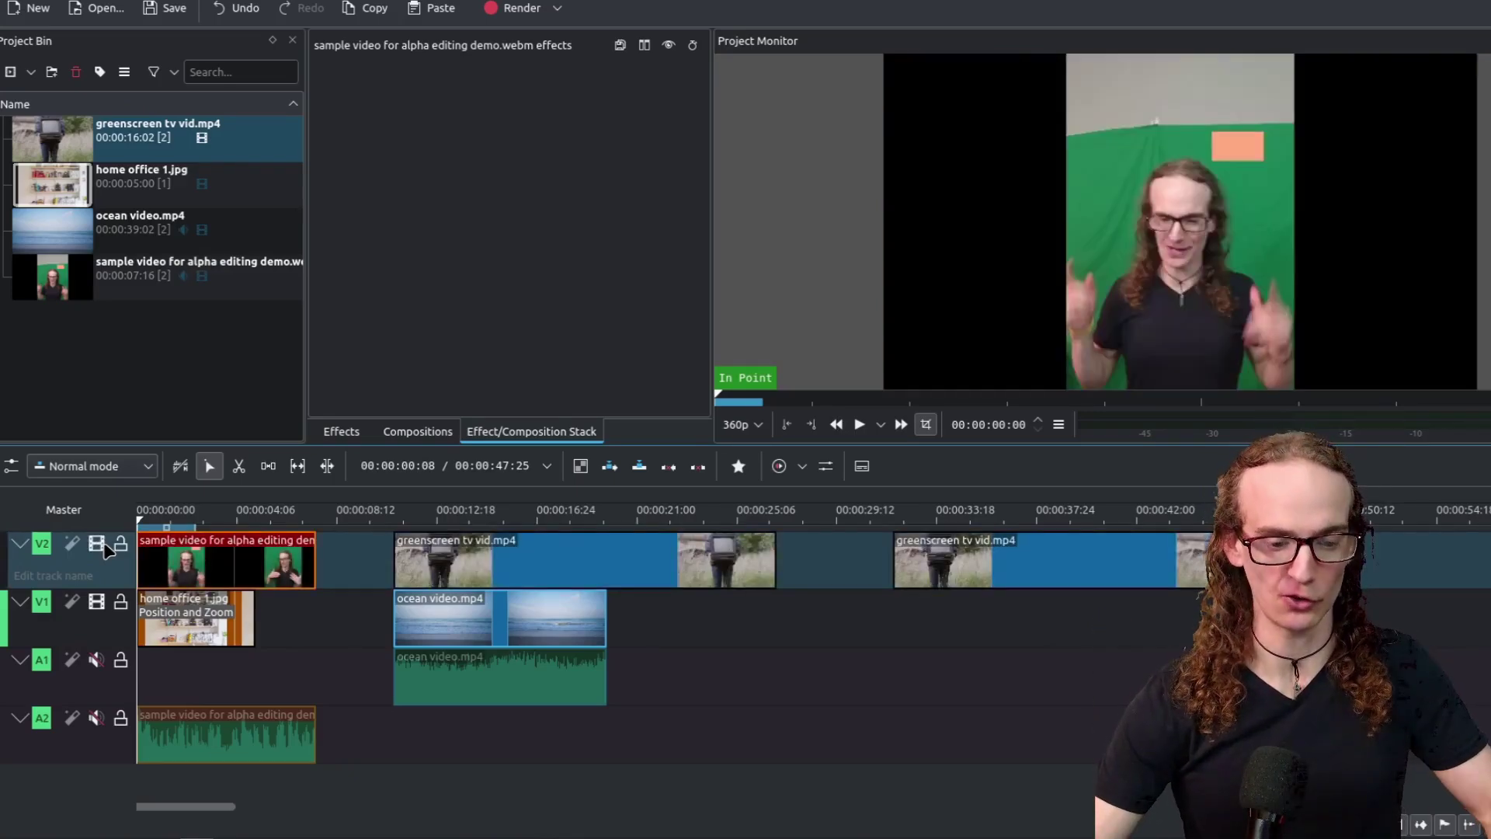
left_click(334, 435)
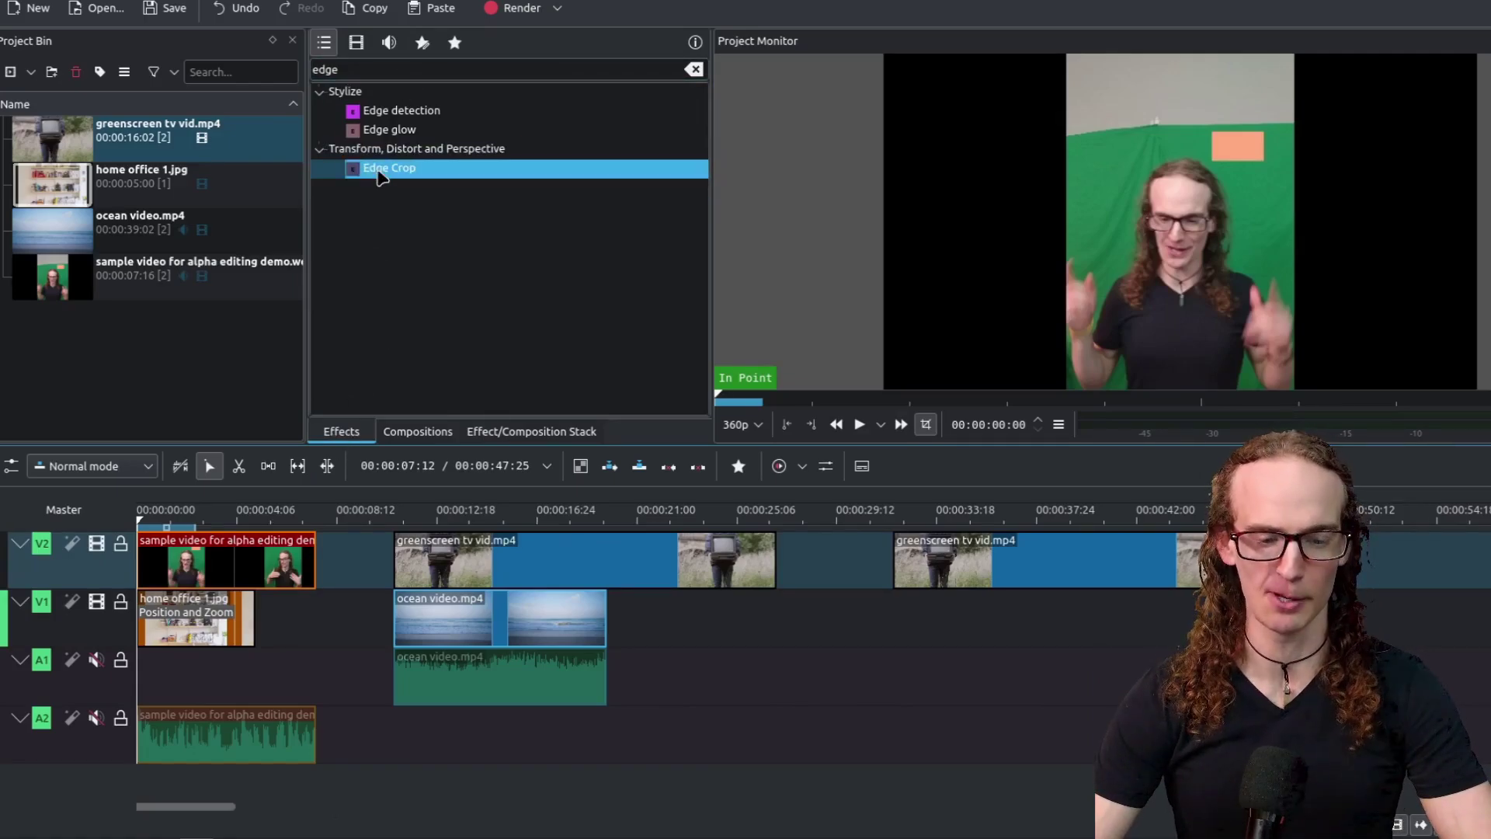
Add Edge Crop to the V2 speaker clip with Top 271, Left 658, Right 614 px
left_click_drag(383, 173, 188, 571)
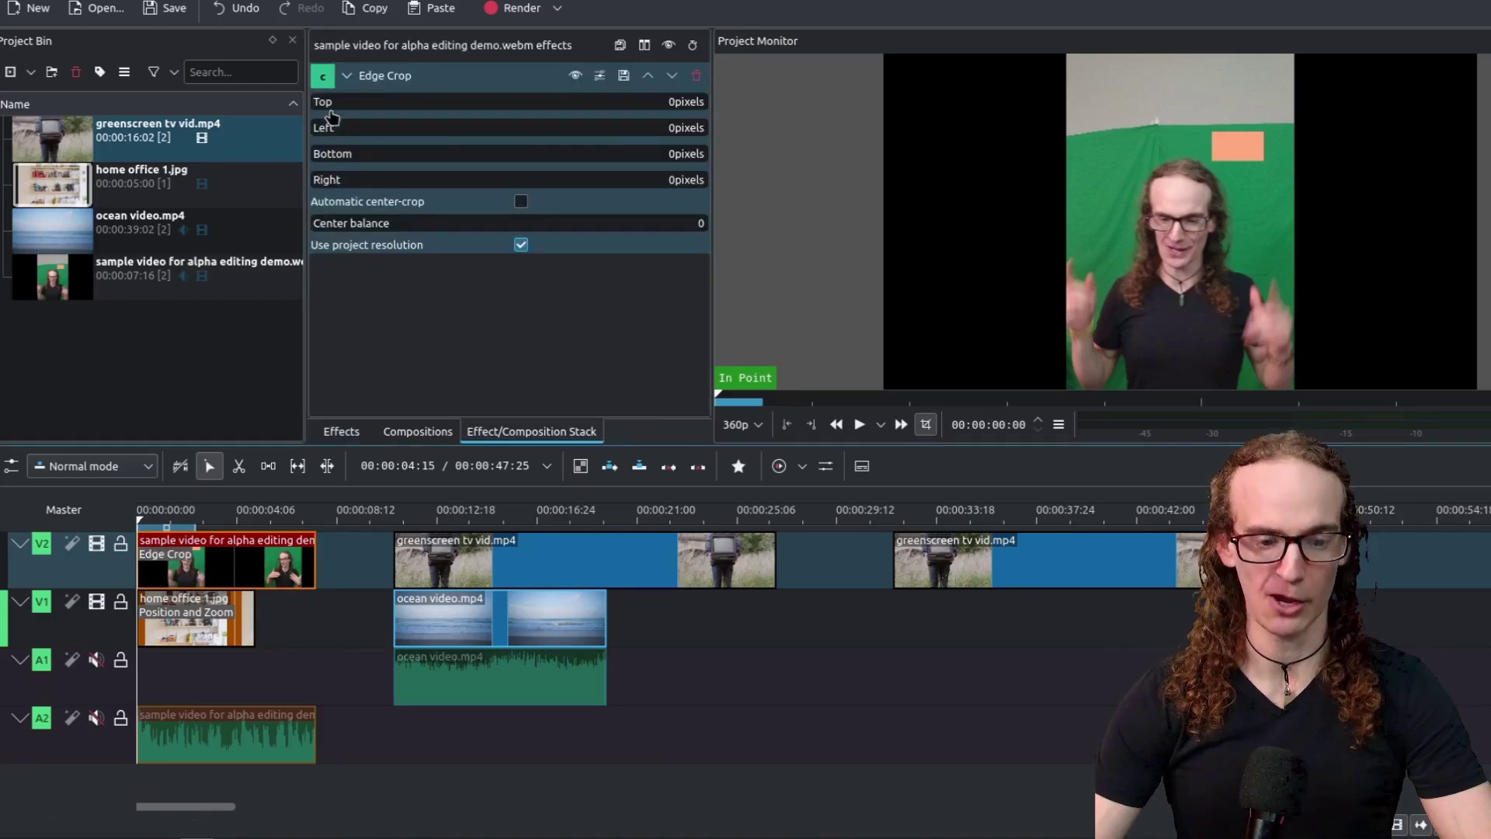
left_click_drag(322, 101, 425, 140)
left_click_drag(327, 181, 419, 186)
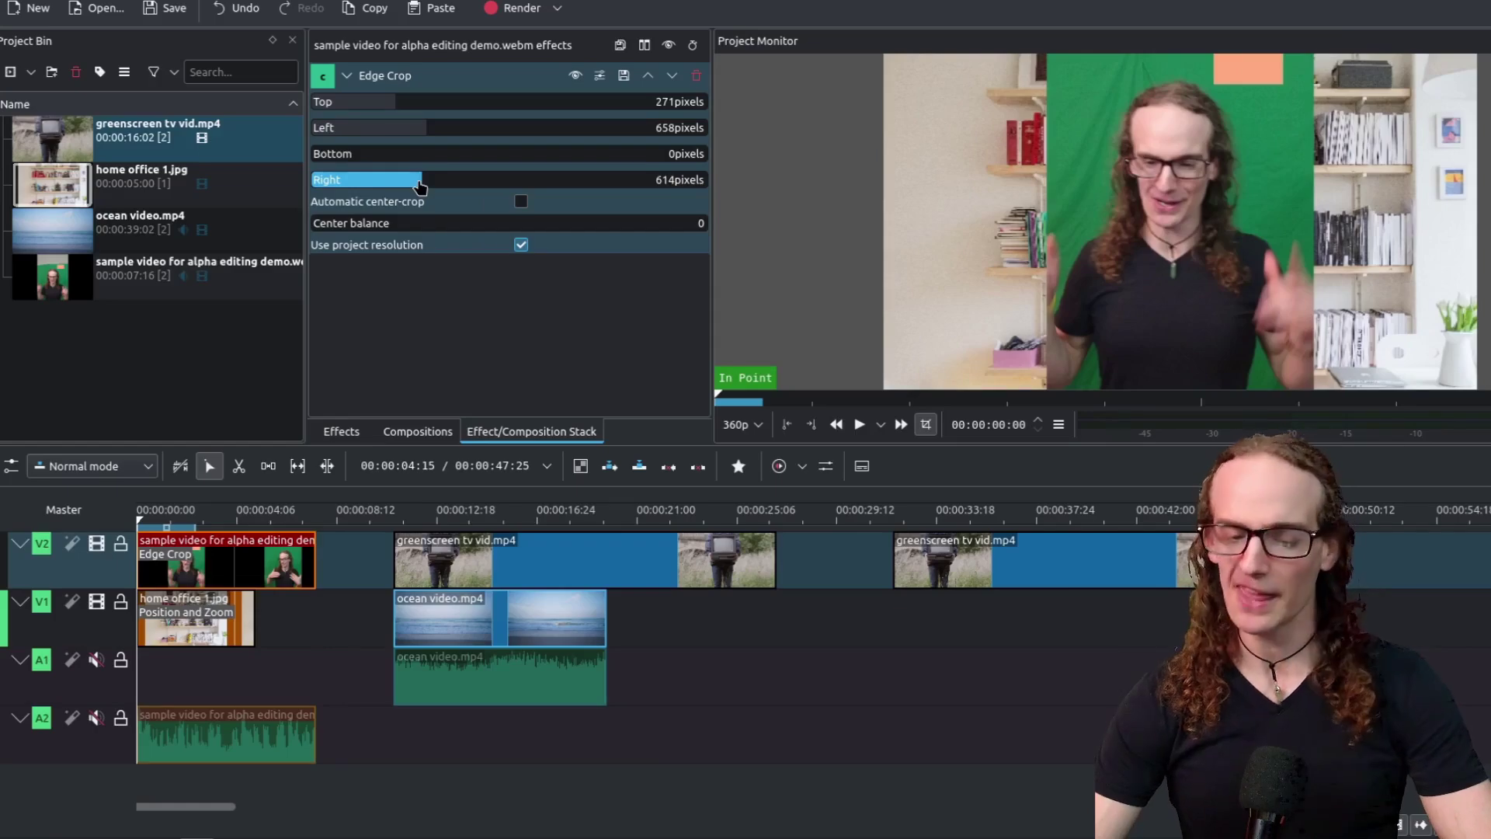
Search effects for 'chroma' and apply Chroma Key: Basic to the speaker clip
left_click(343, 432)
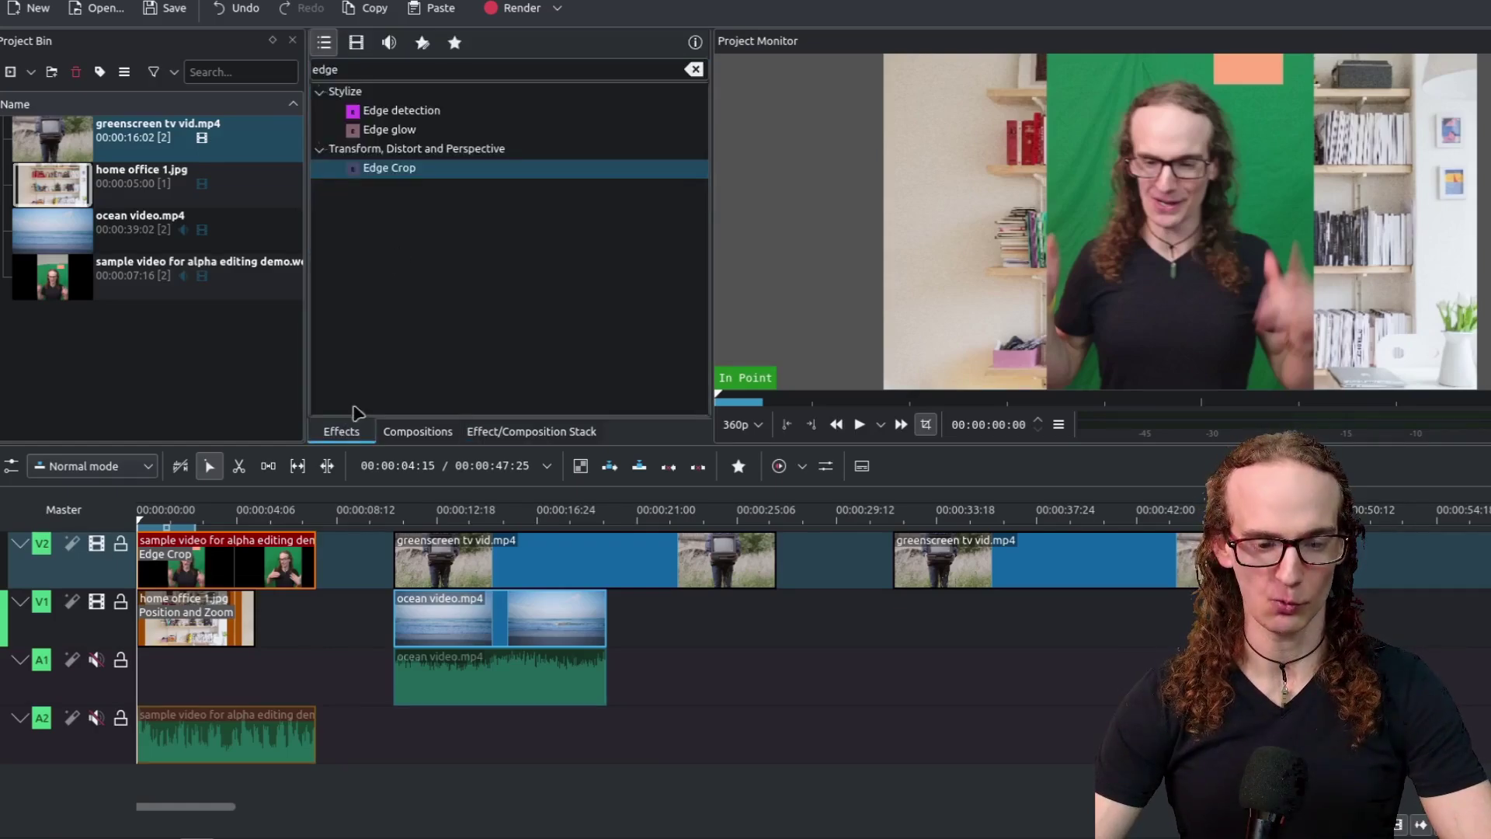
double_click(380, 70)
type("chroma")
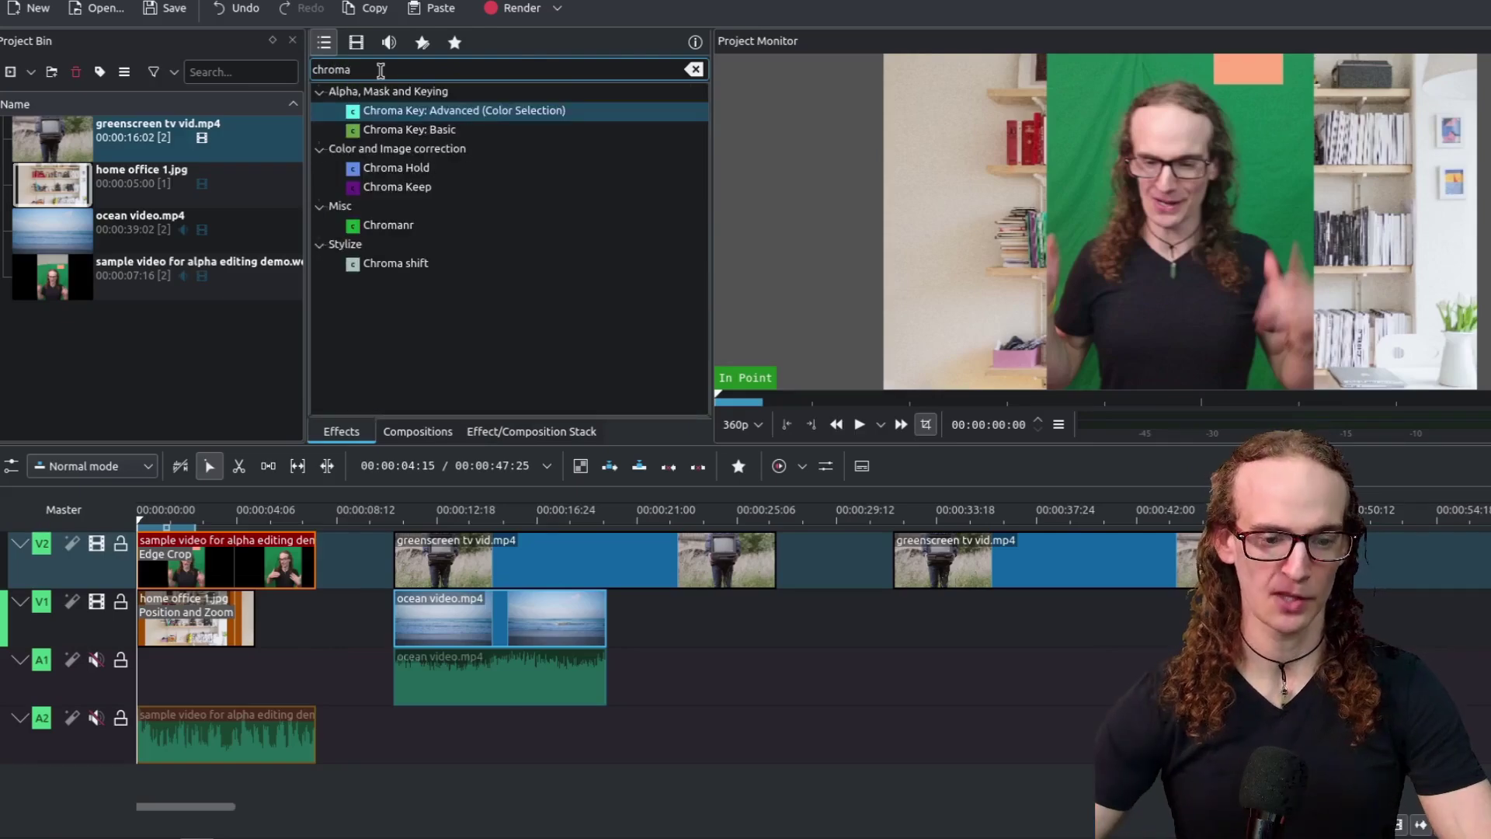
left_click(397, 115)
left_click(397, 129)
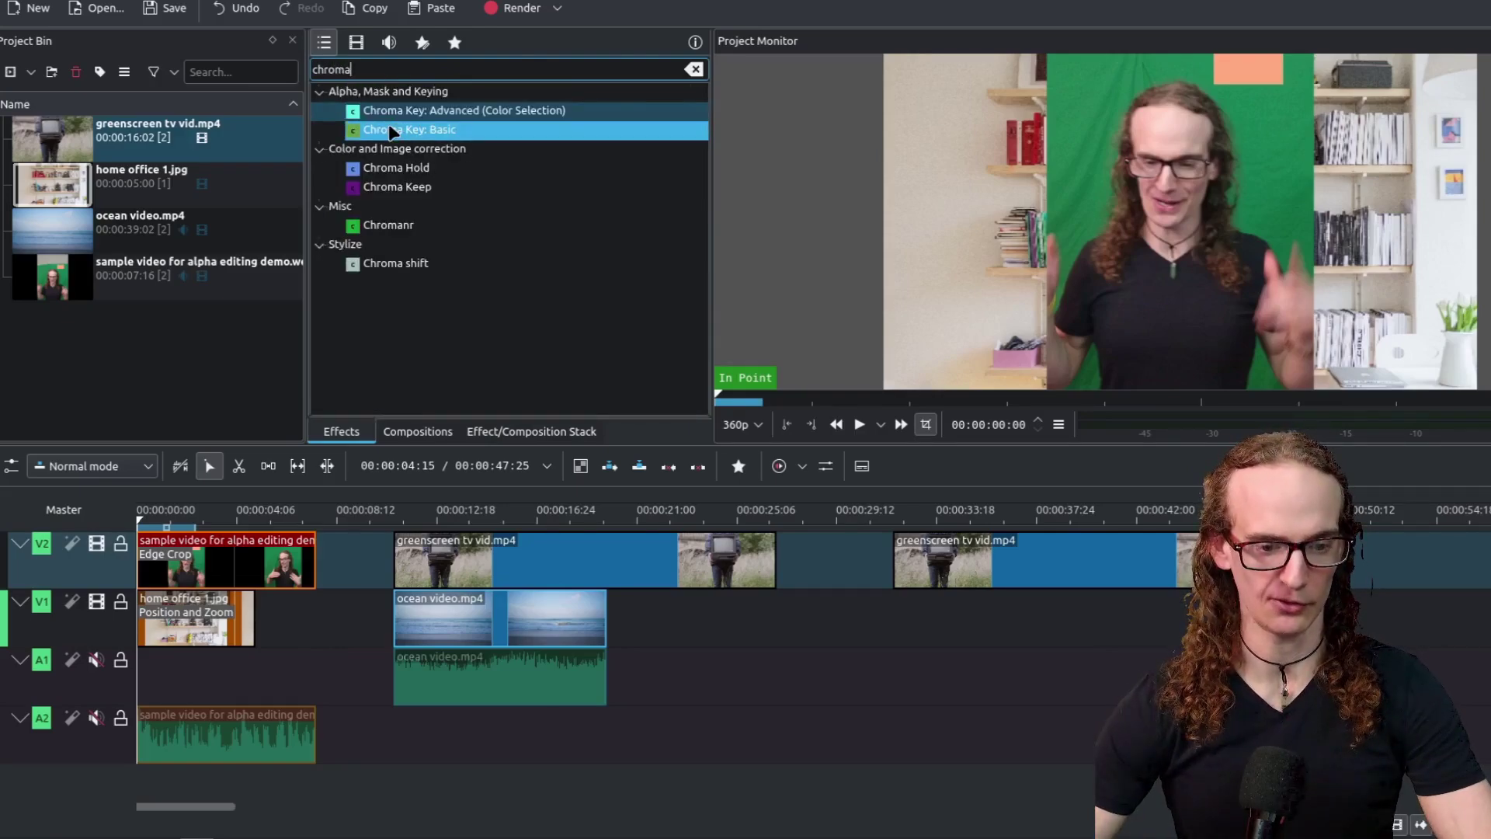
left_click_drag(230, 570, 230, 569)
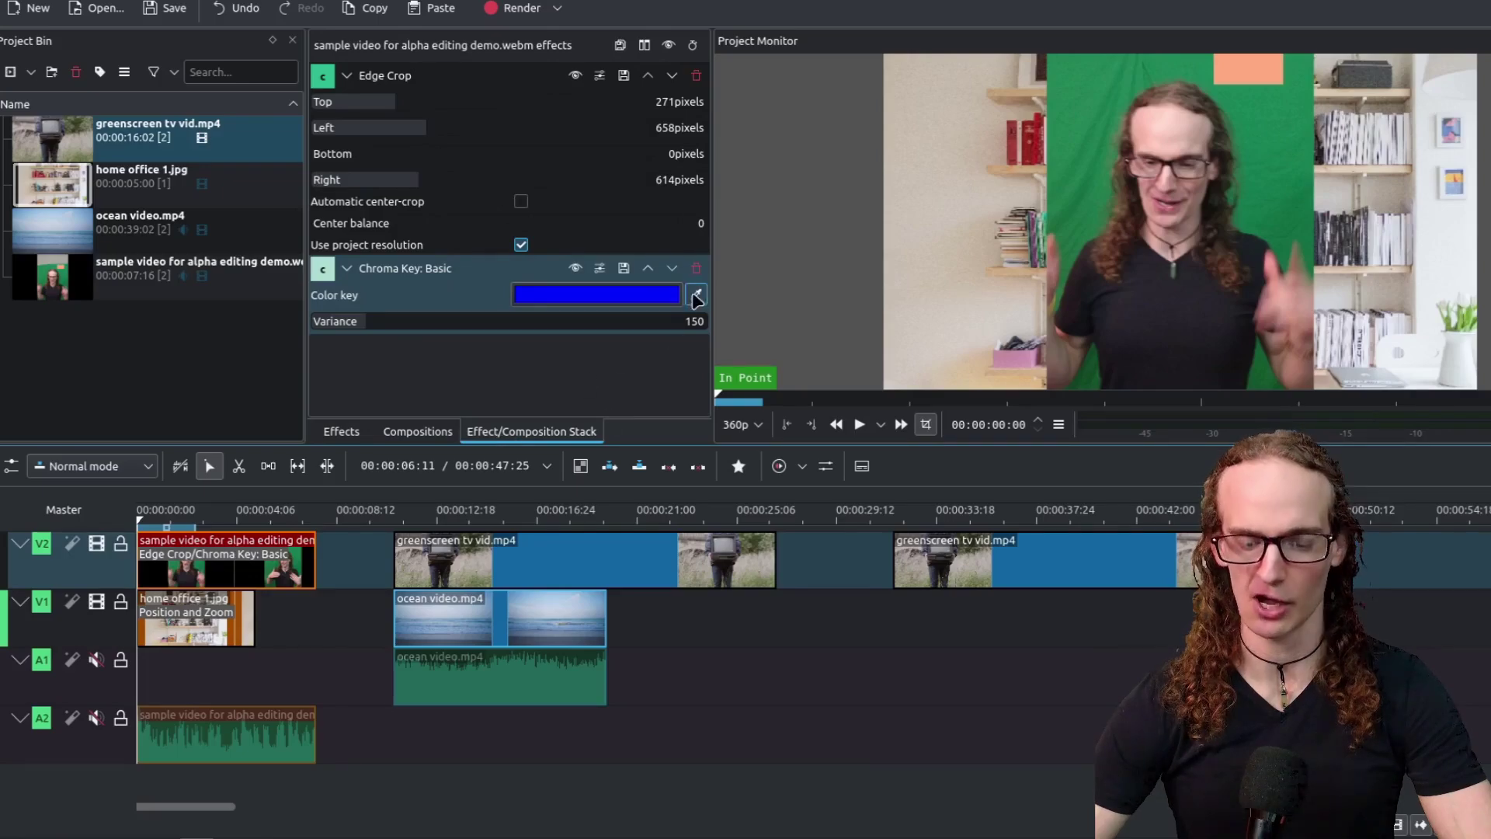
Sample the green screen as the key colour and raise Variance to 158
left_click(695, 297)
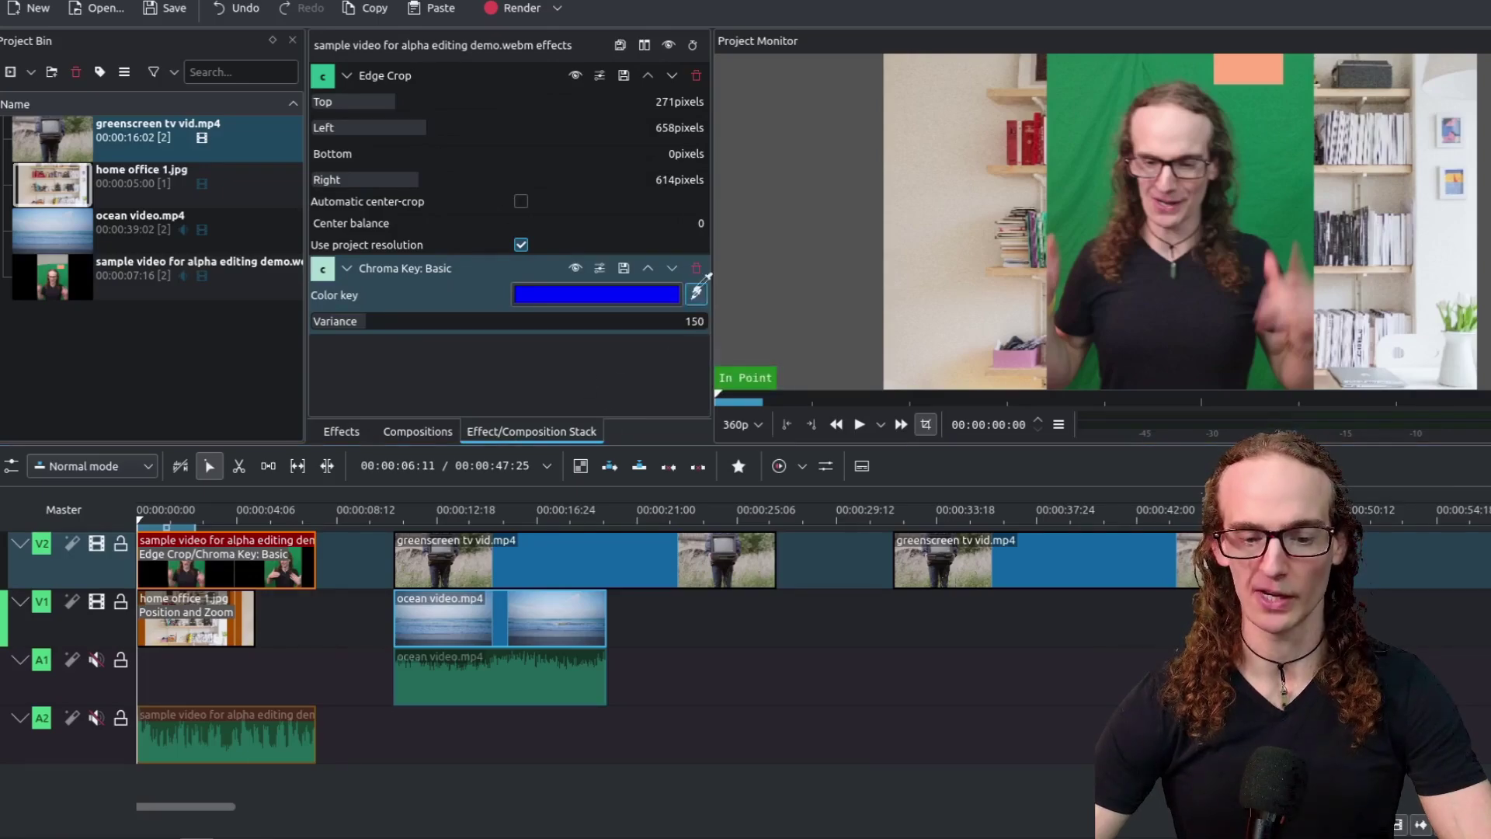
left_click(1089, 103)
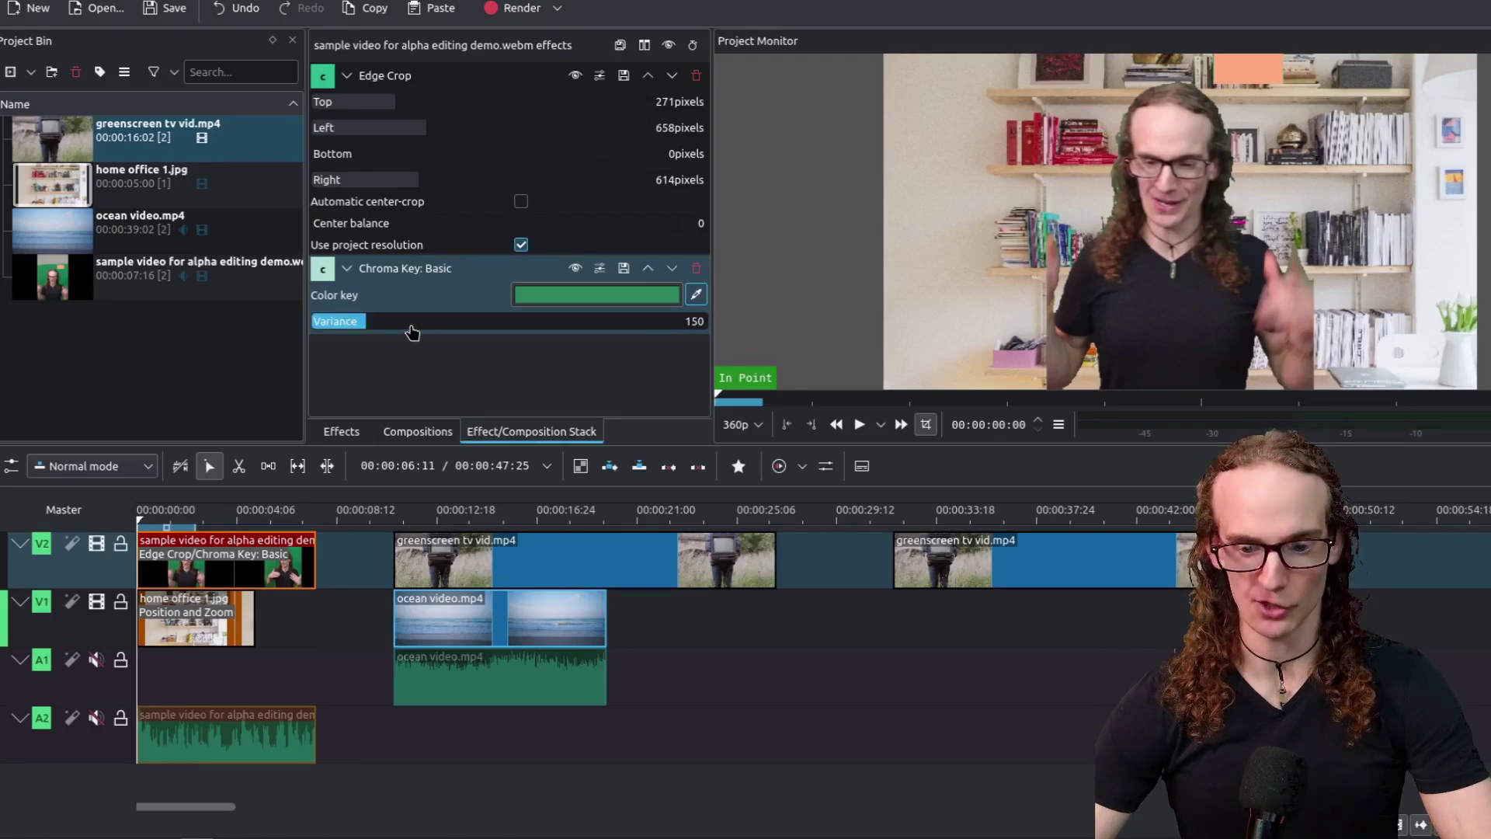
left_click_drag(412, 332, 370, 321)
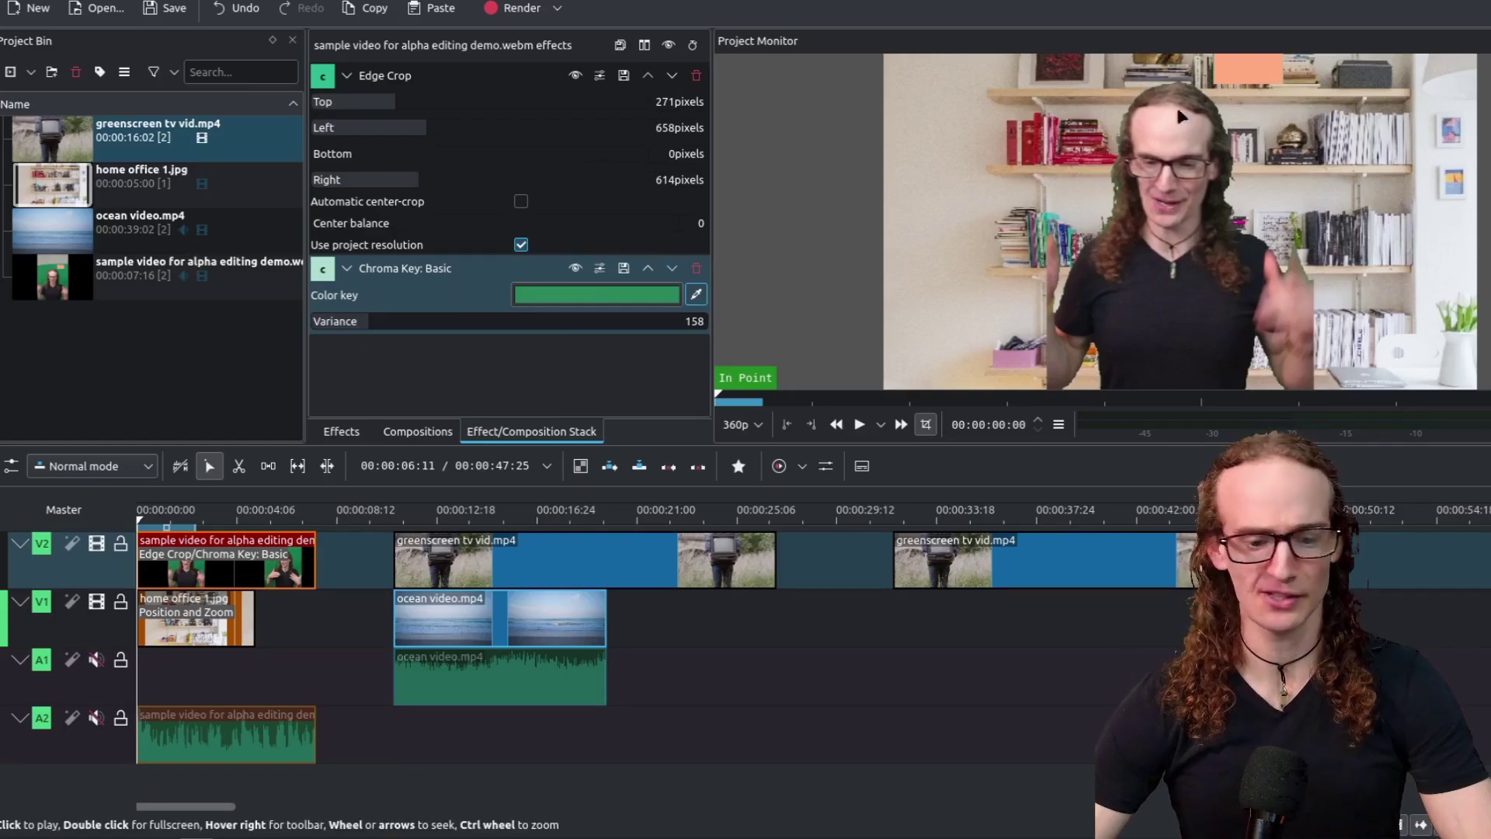
left_click(342, 431)
left_click_drag(342, 129, 190, 559)
left_click(695, 375)
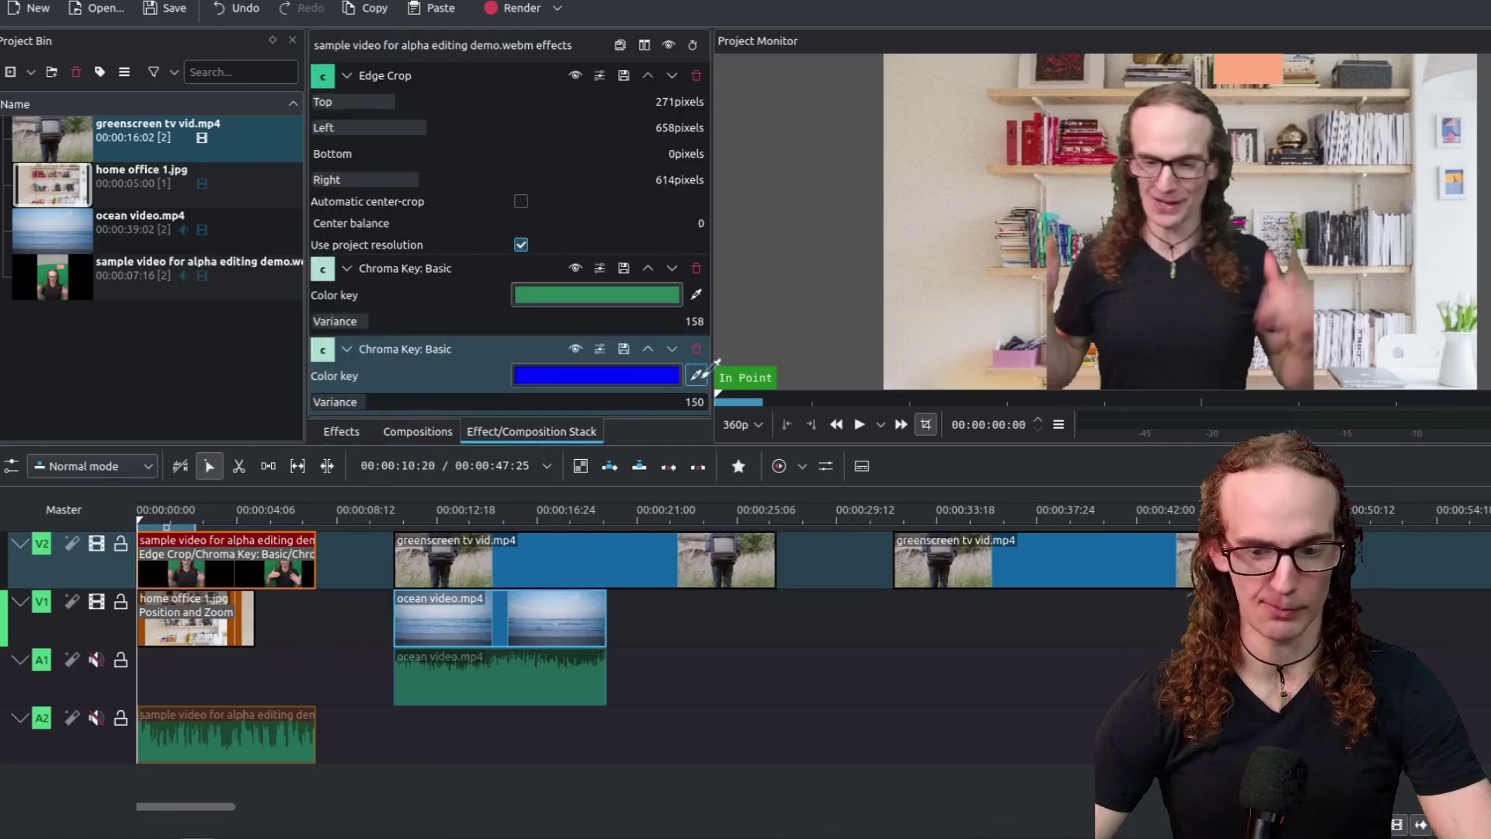
left_click(1247, 72)
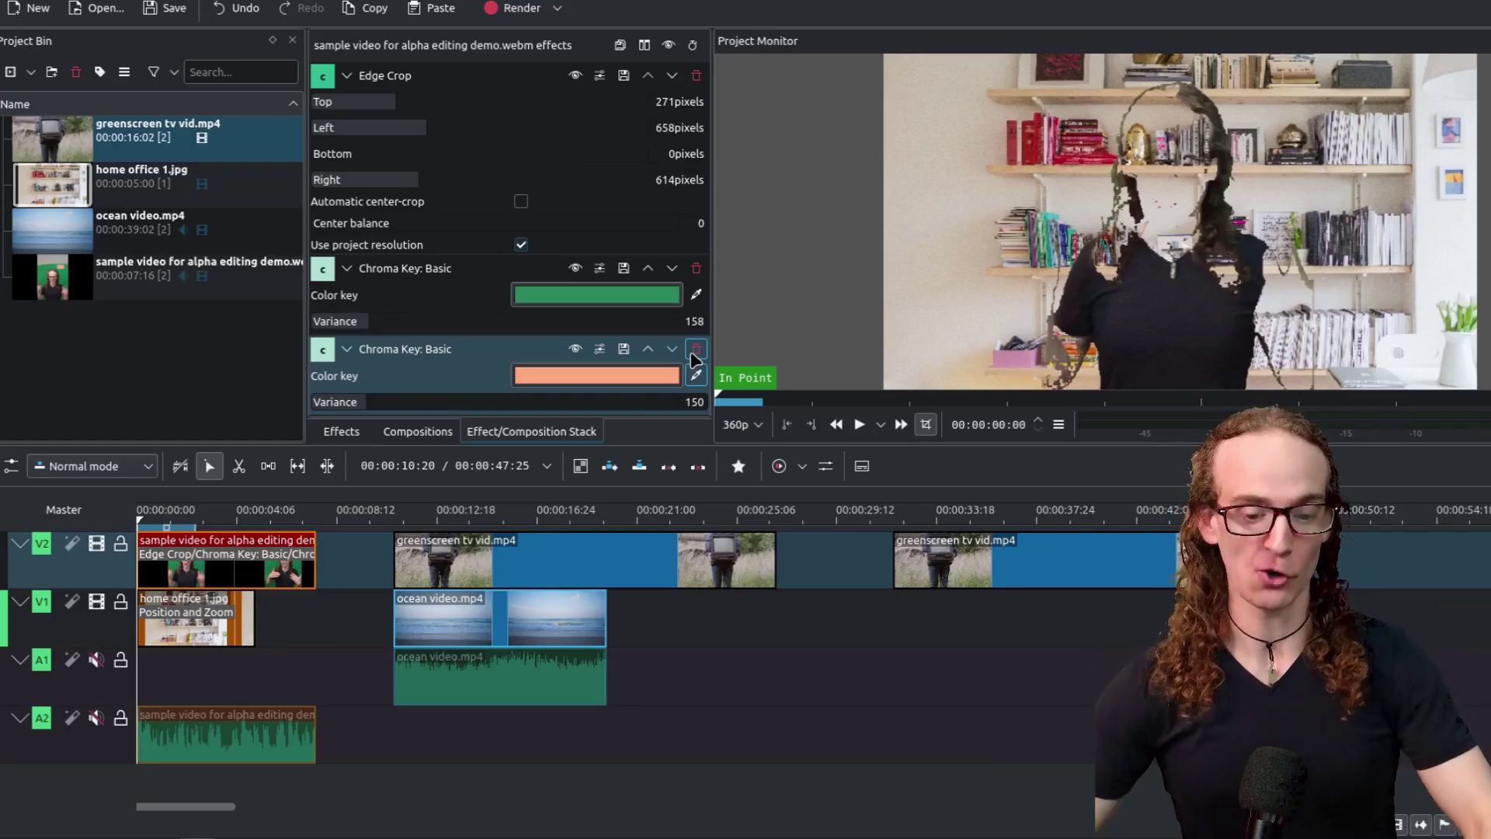
left_click(693, 351)
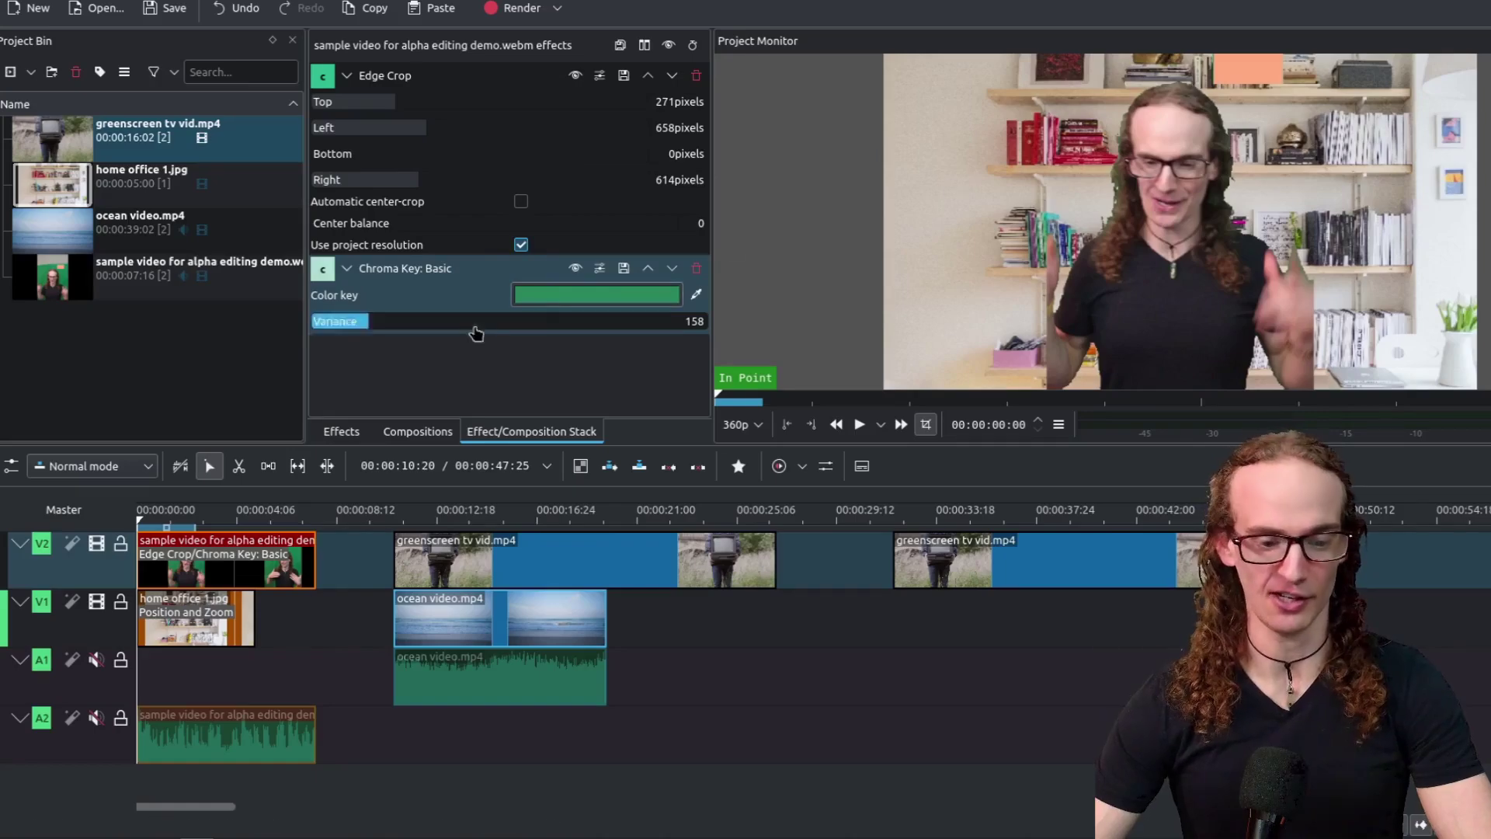
Search effects for 'alph' and apply Alpha shapes to the speaker clip
left_click(334, 434)
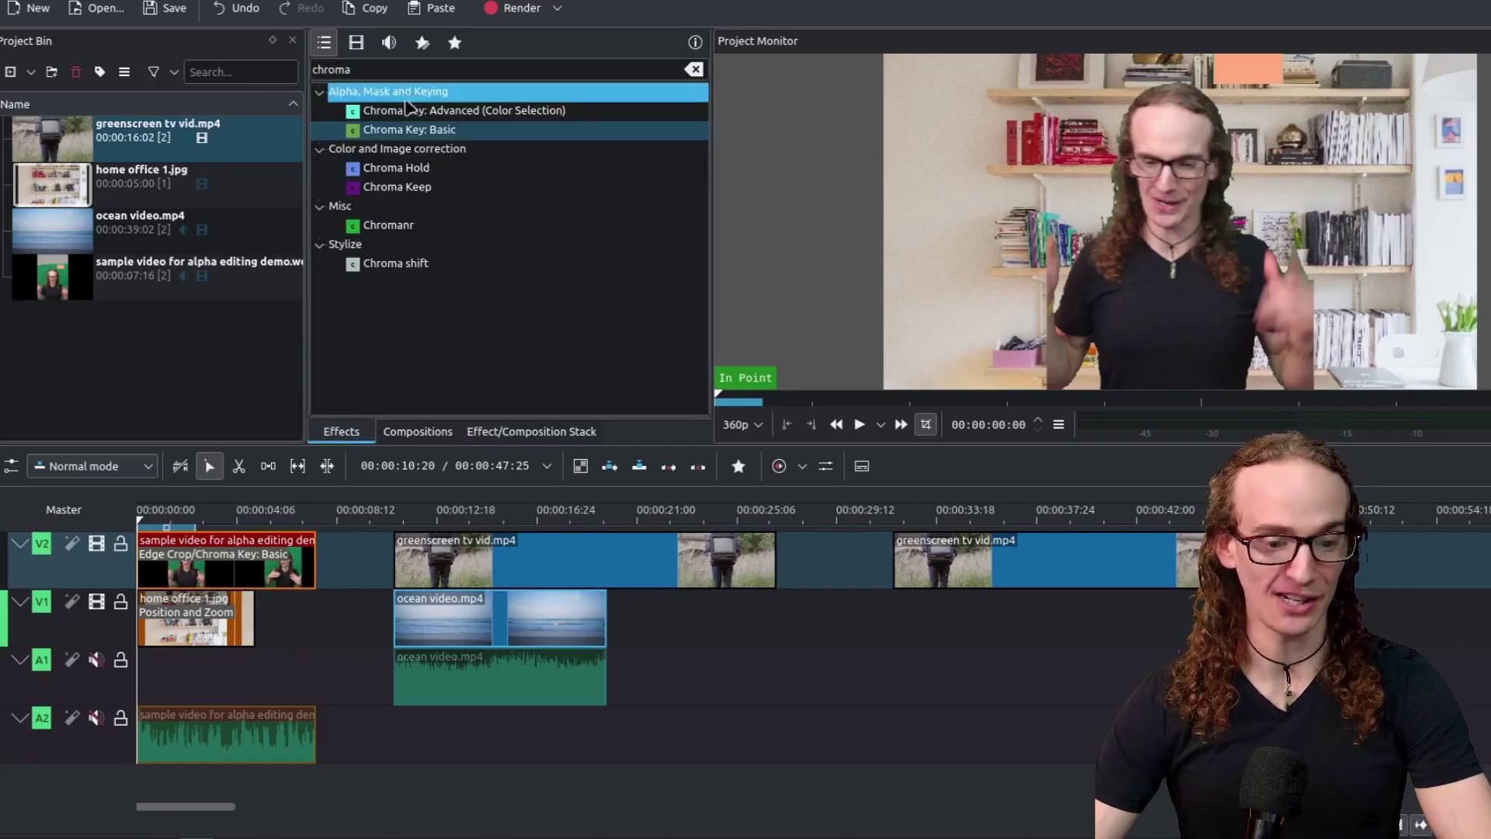
double_click(394, 70)
type("al")
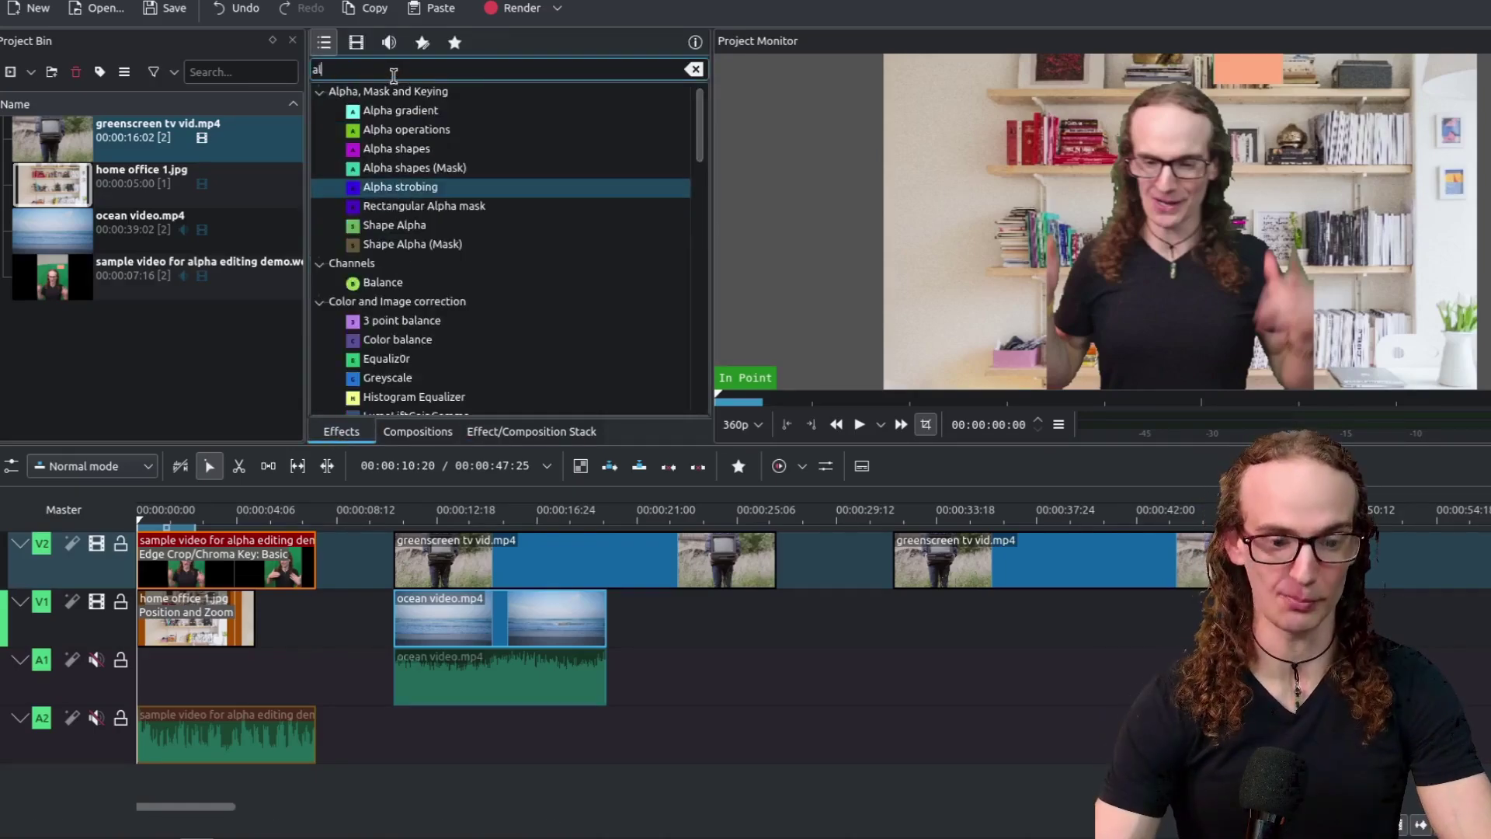
type("ph")
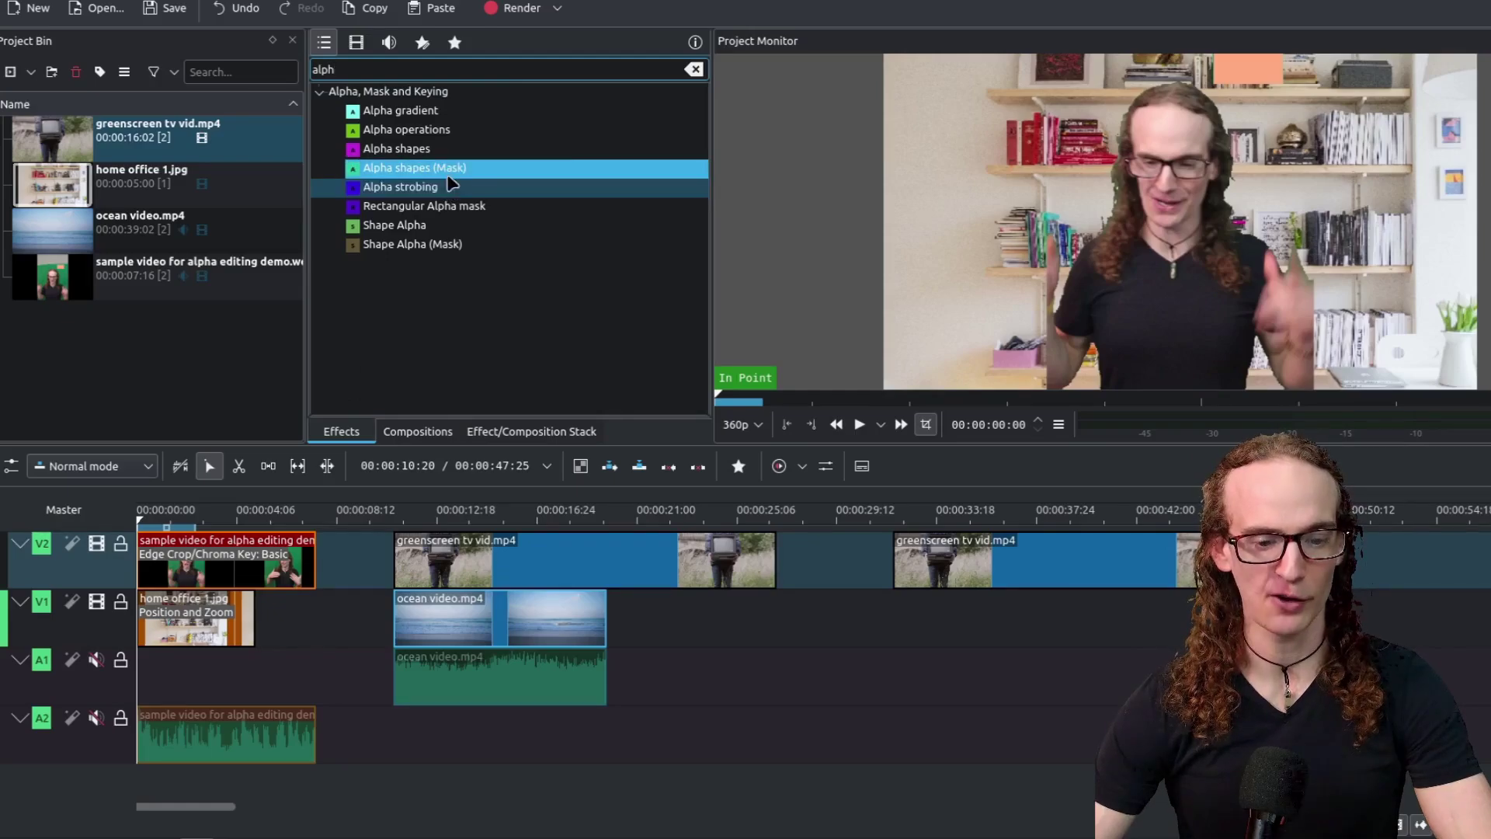
left_click_drag(400, 155, 198, 575)
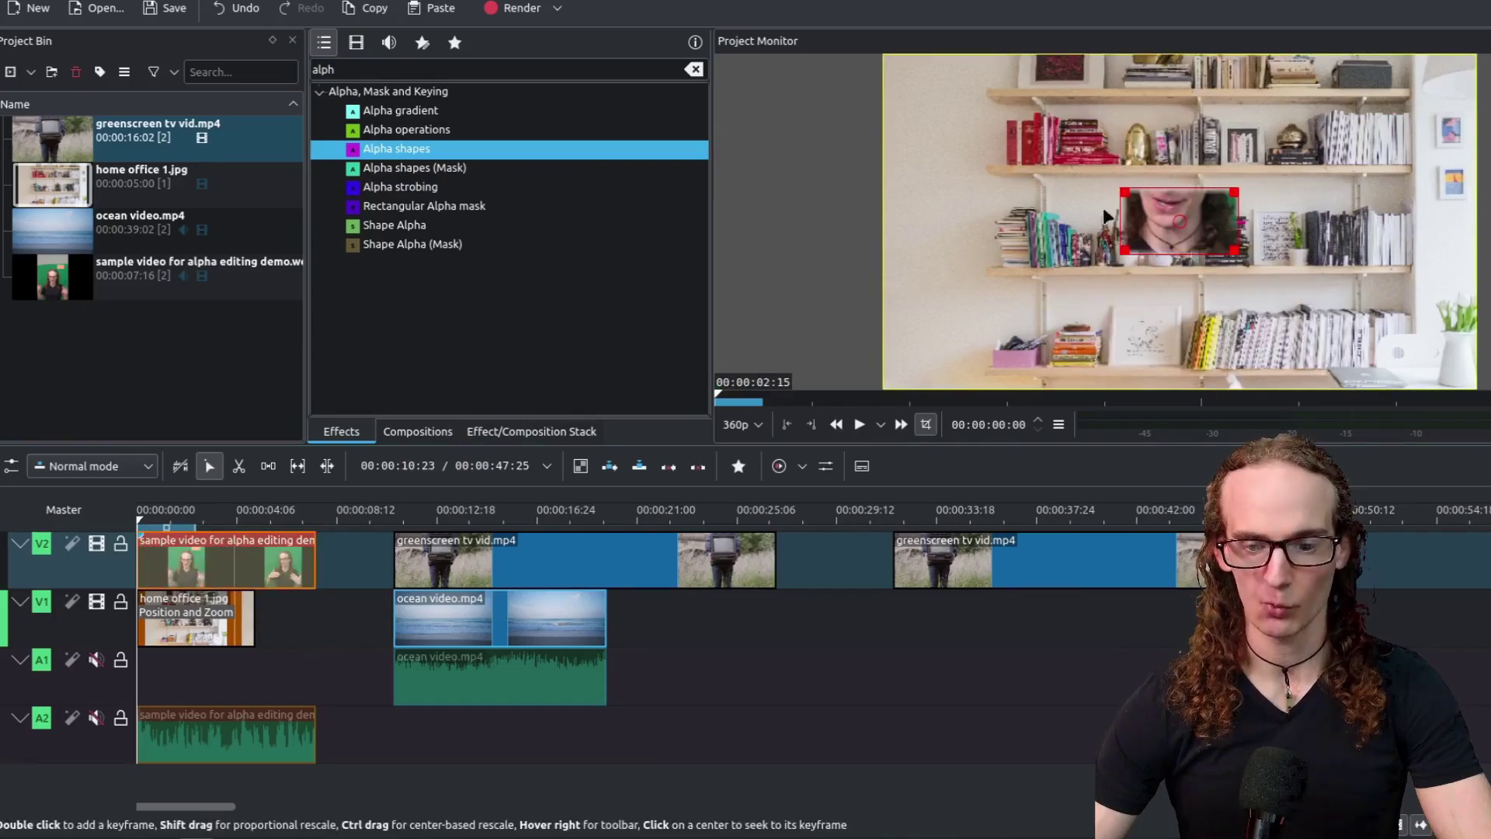
Enlarge the mask rectangle over the orange patch and set its operation to Subtract
left_click_drag(1124, 191, 1049, 85)
left_click_drag(1137, 168, 1262, 90)
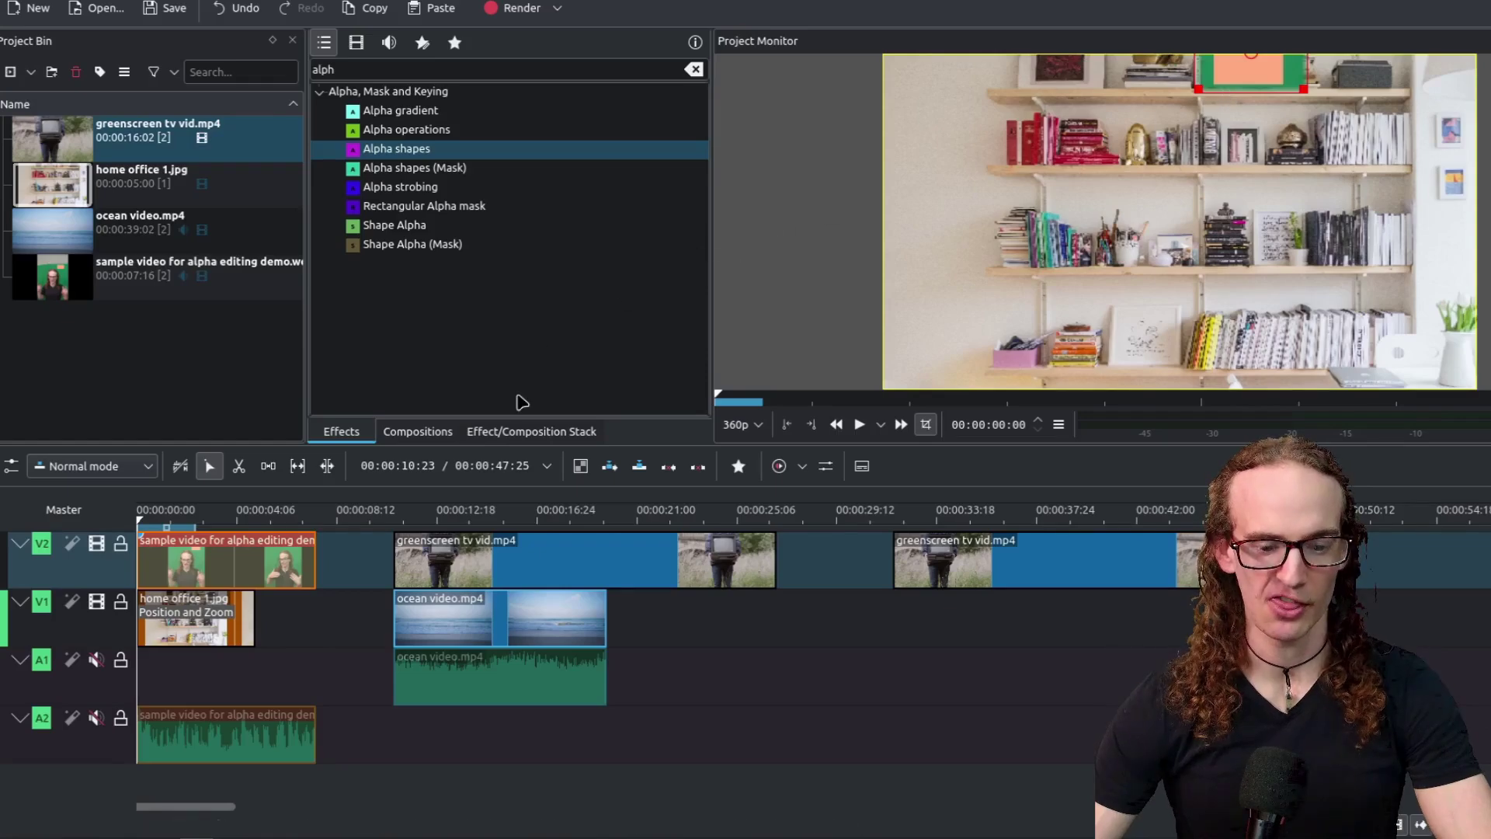
left_click(504, 433)
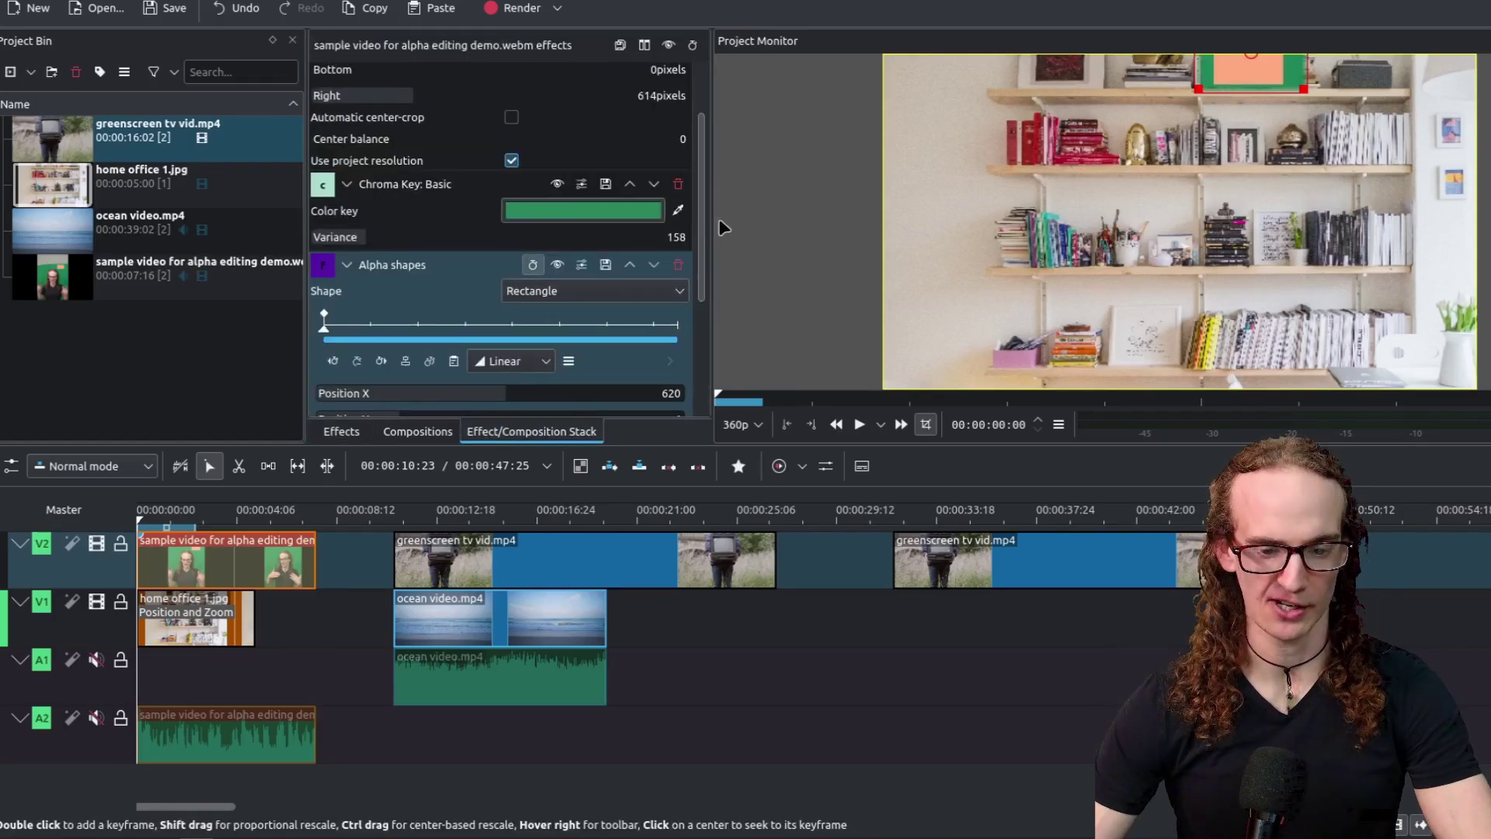
left_click_drag(703, 210, 707, 330)
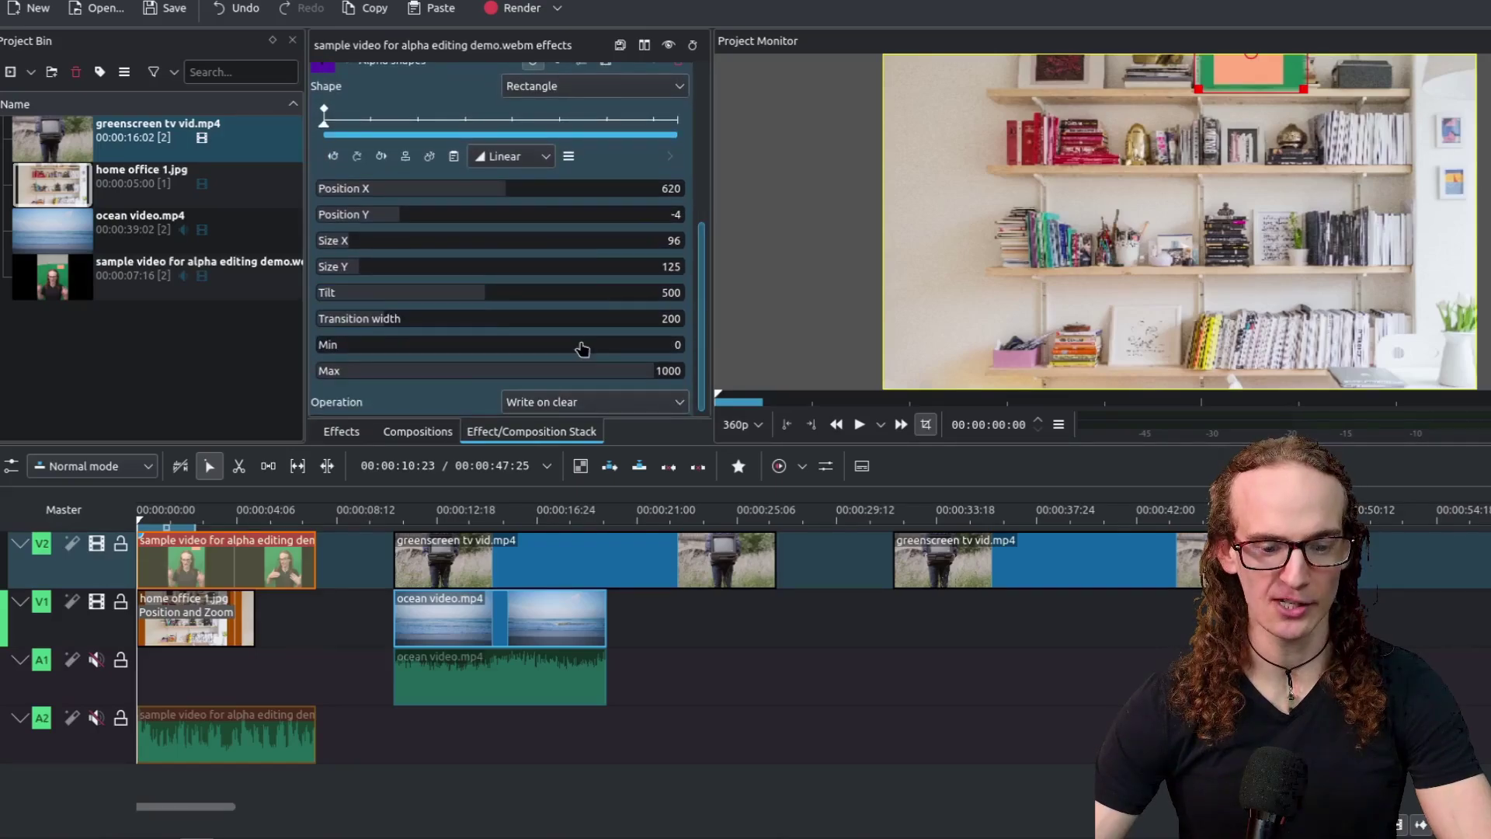
left_click(571, 403)
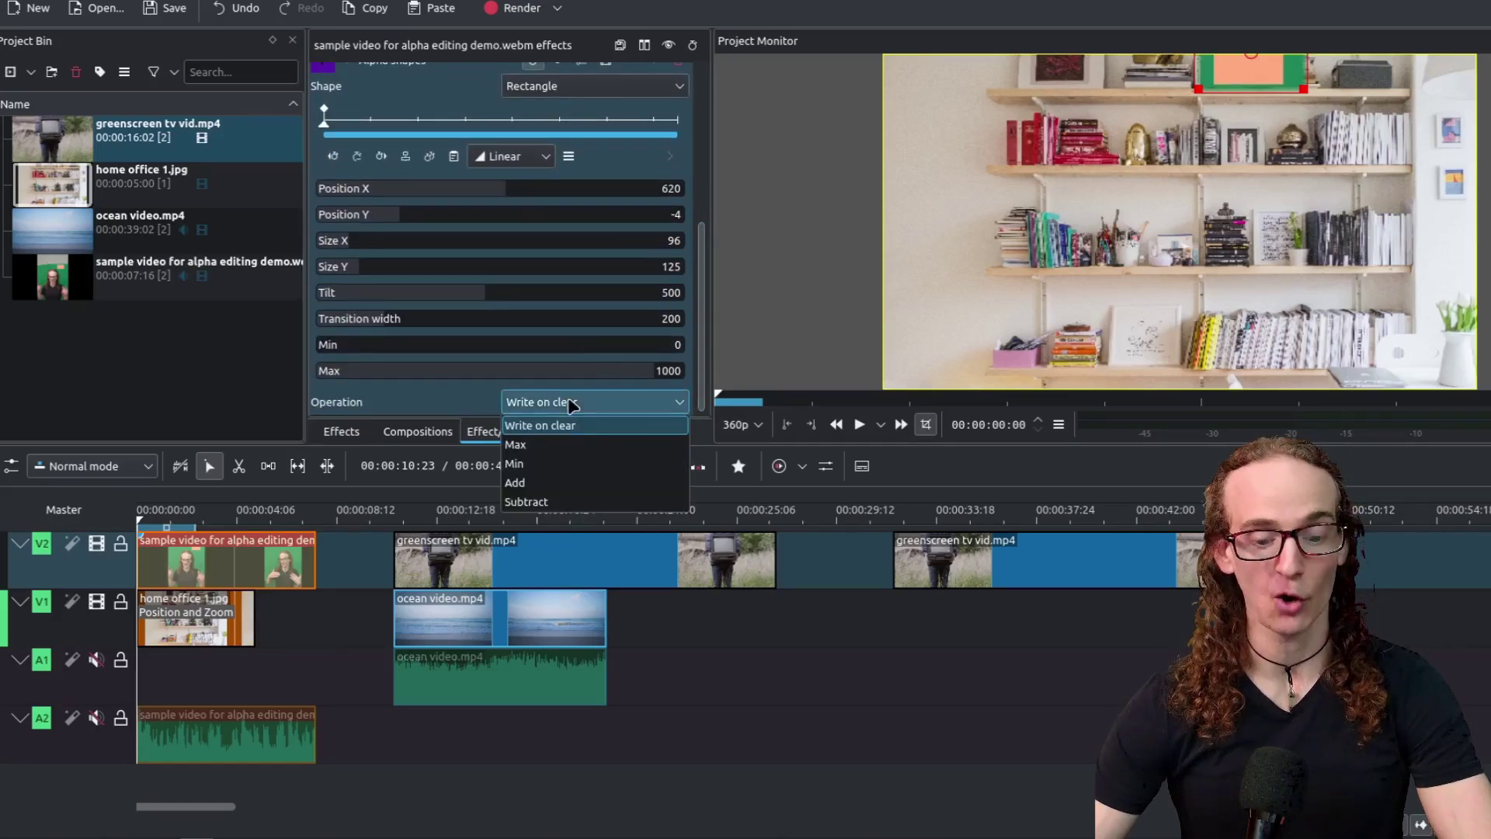
left_click(535, 501)
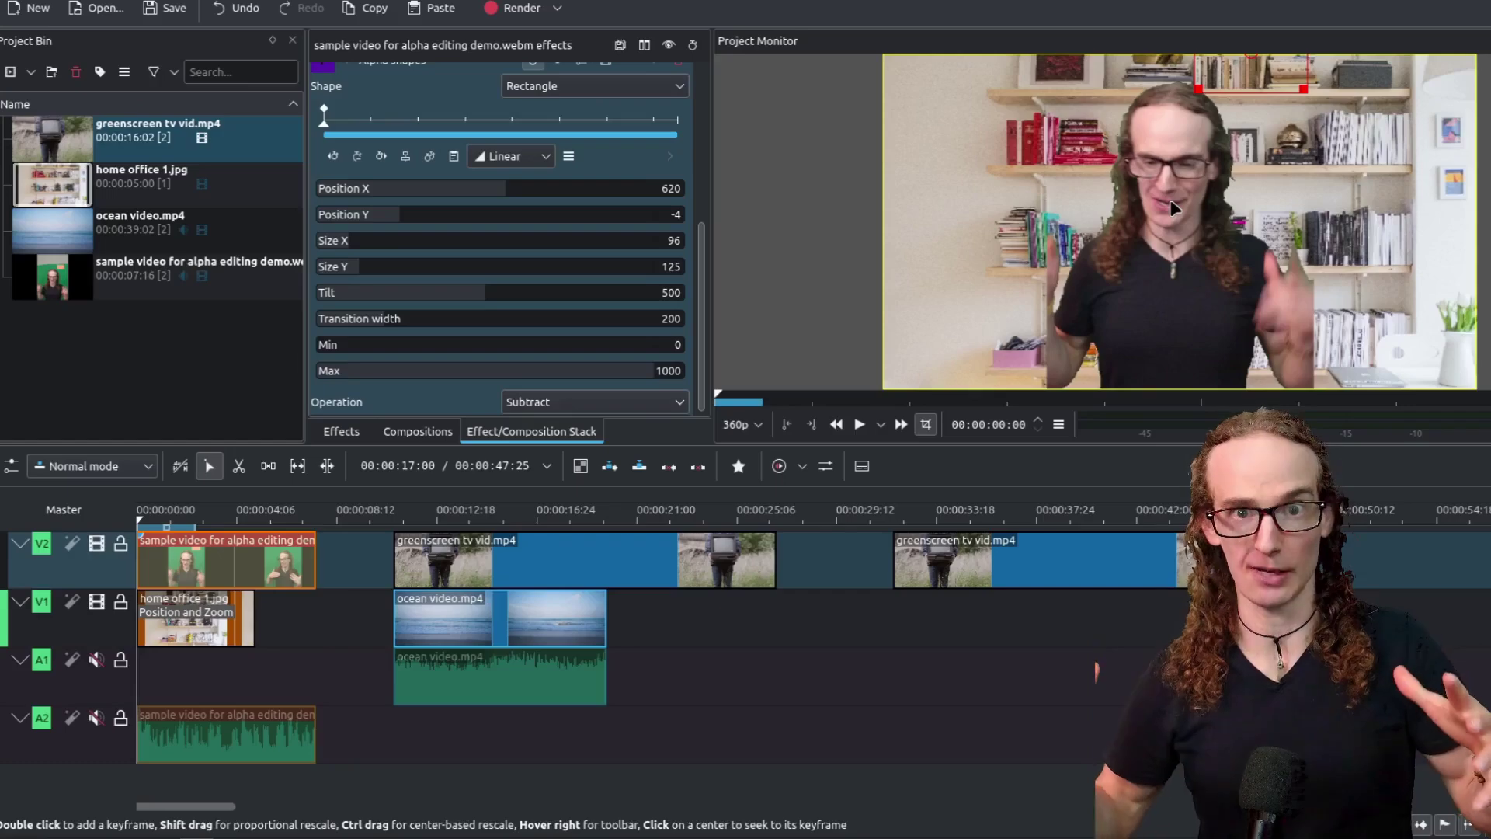
Try Ellipse and Triangle mask shapes, then return to Rectangle
left_click(573, 86)
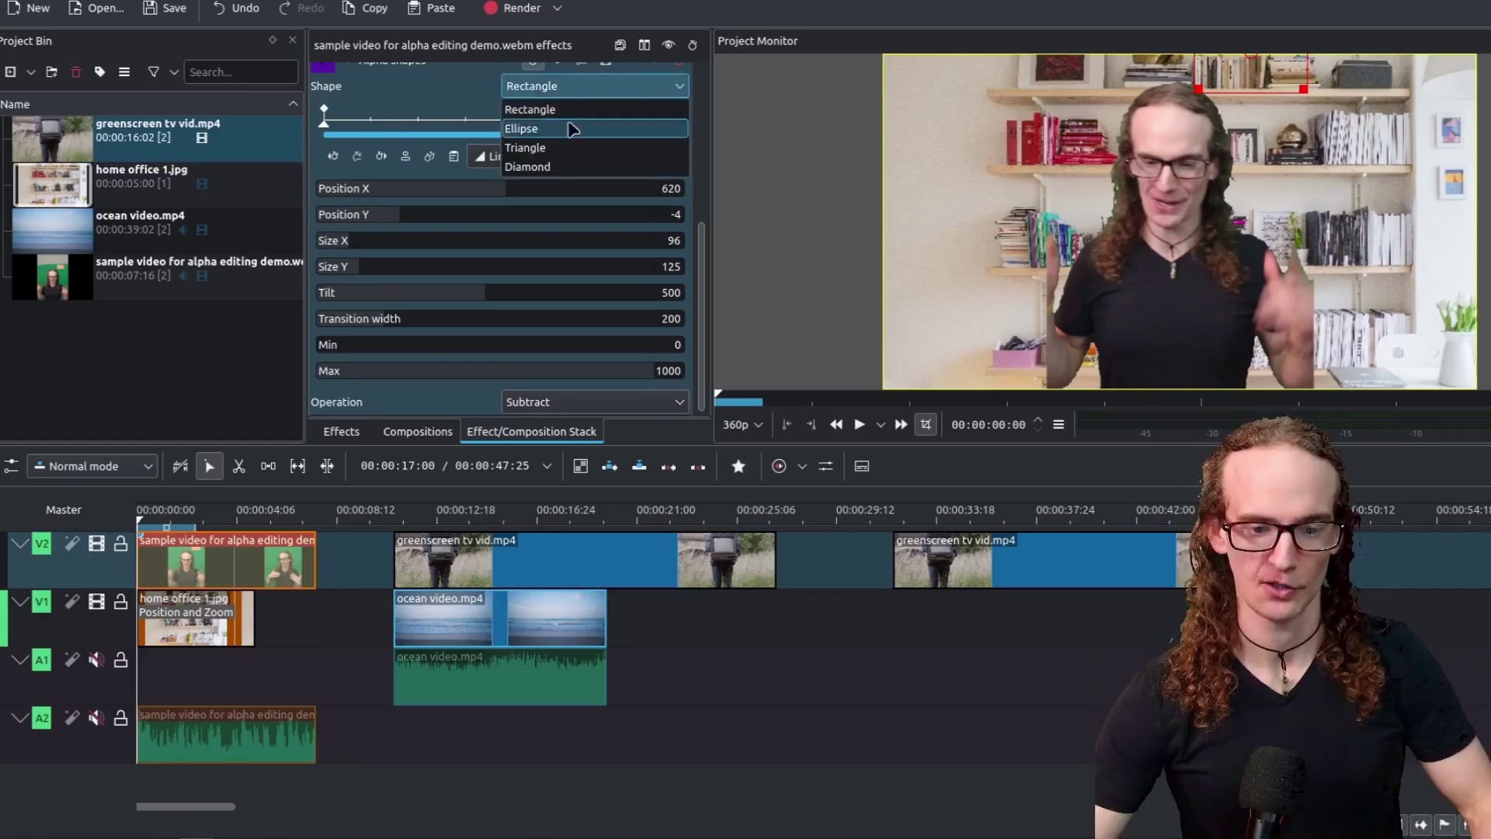
left_click(566, 129)
left_click(574, 92)
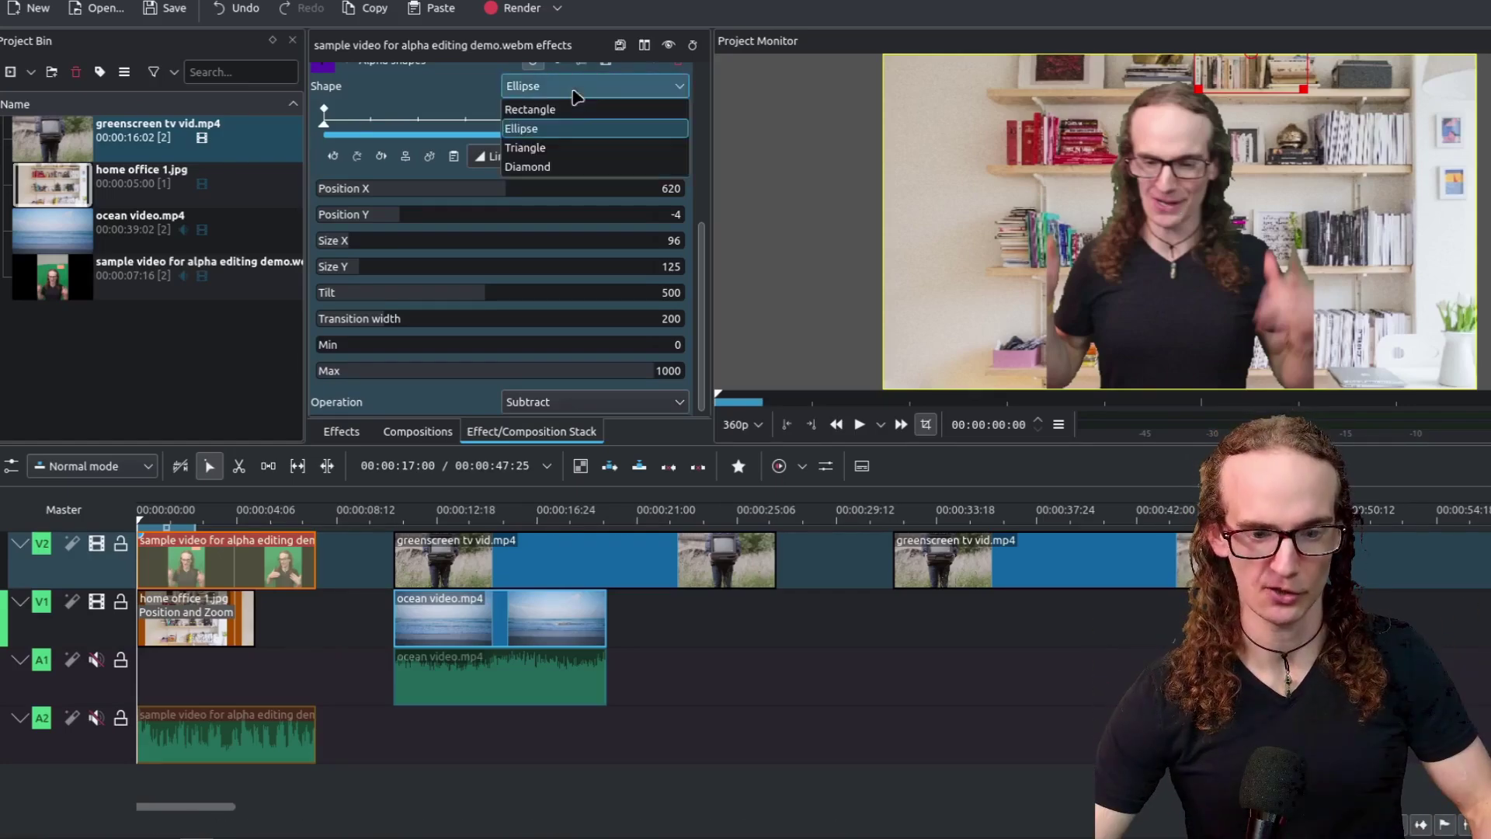
left_click(553, 147)
left_click(575, 89)
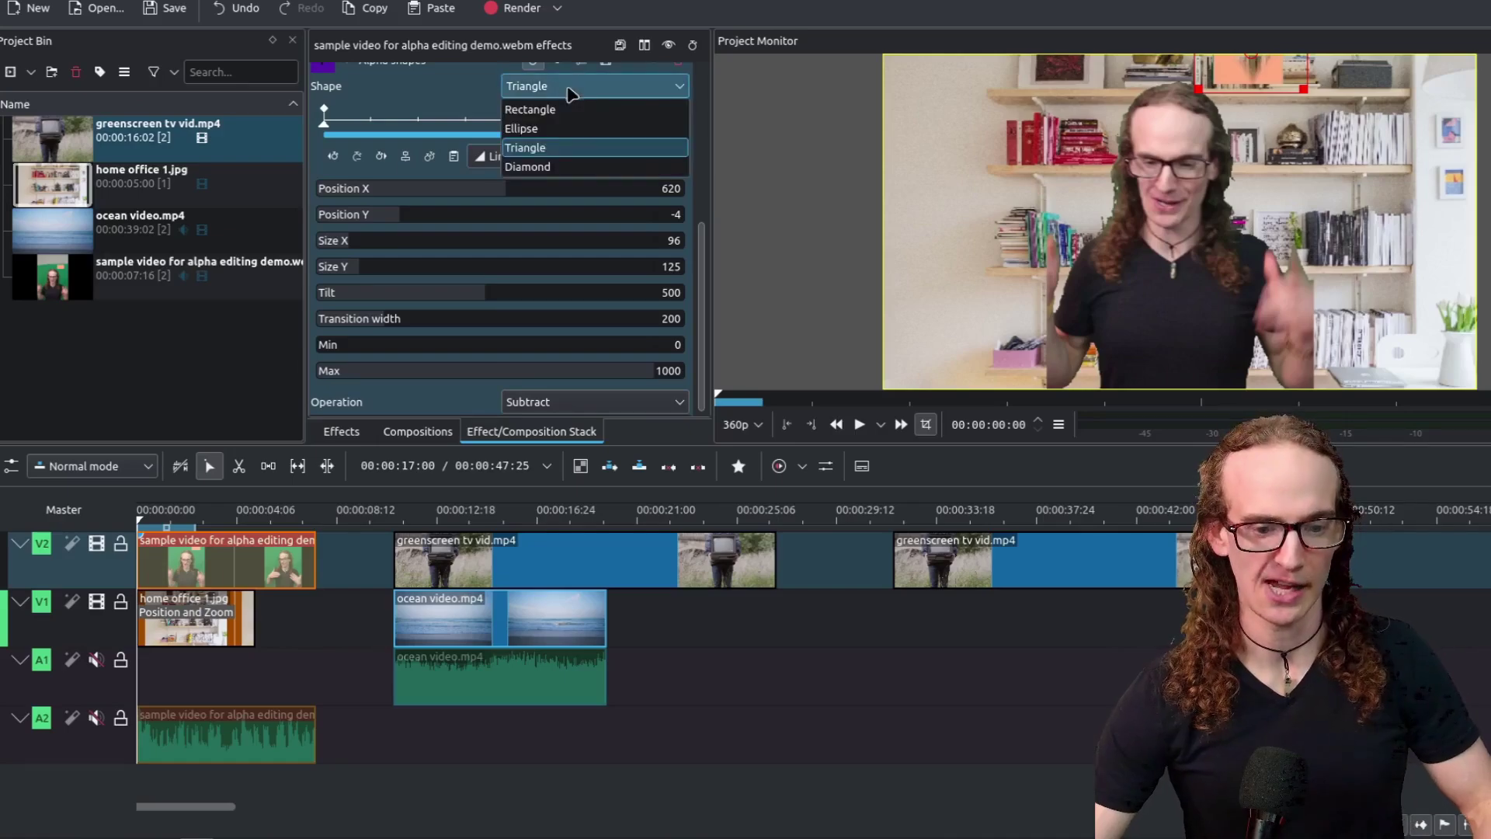
left_click(559, 109)
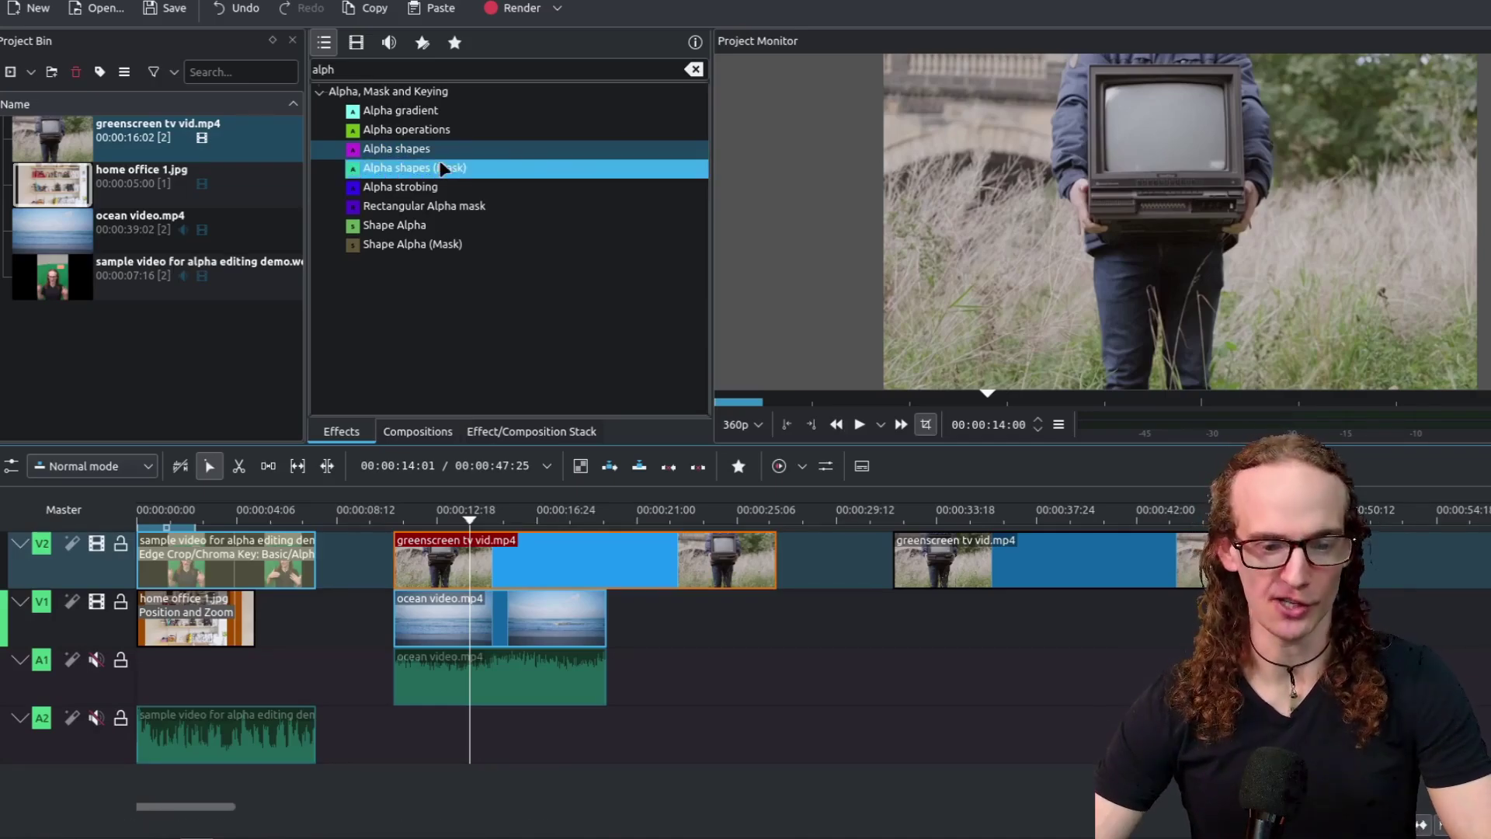
Apply Alpha shapes to the greenscreen TV clip and fit its rectangle over the TV screen
left_click(403, 153)
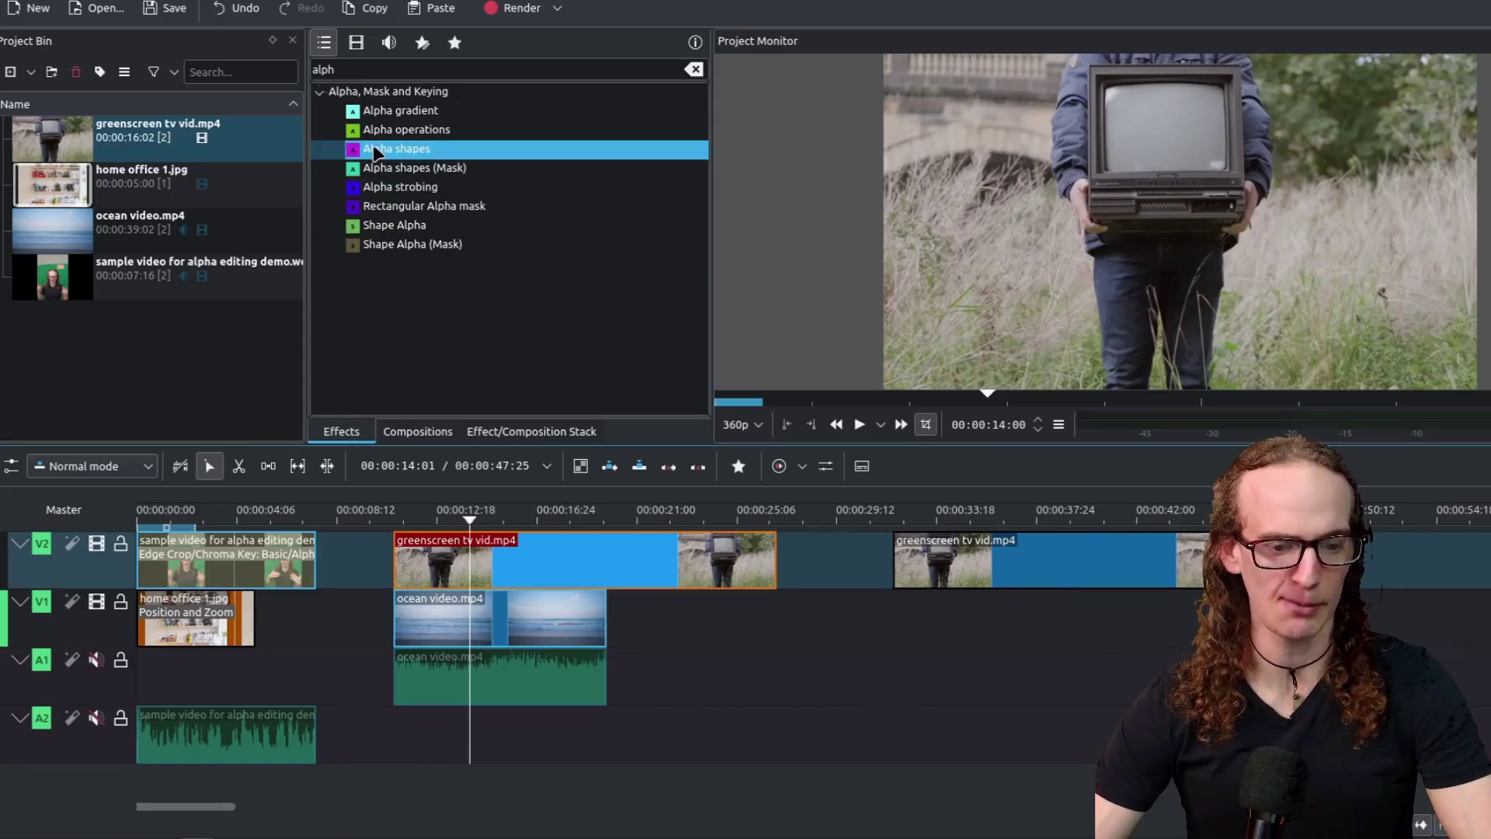
left_click_drag(377, 152, 523, 560)
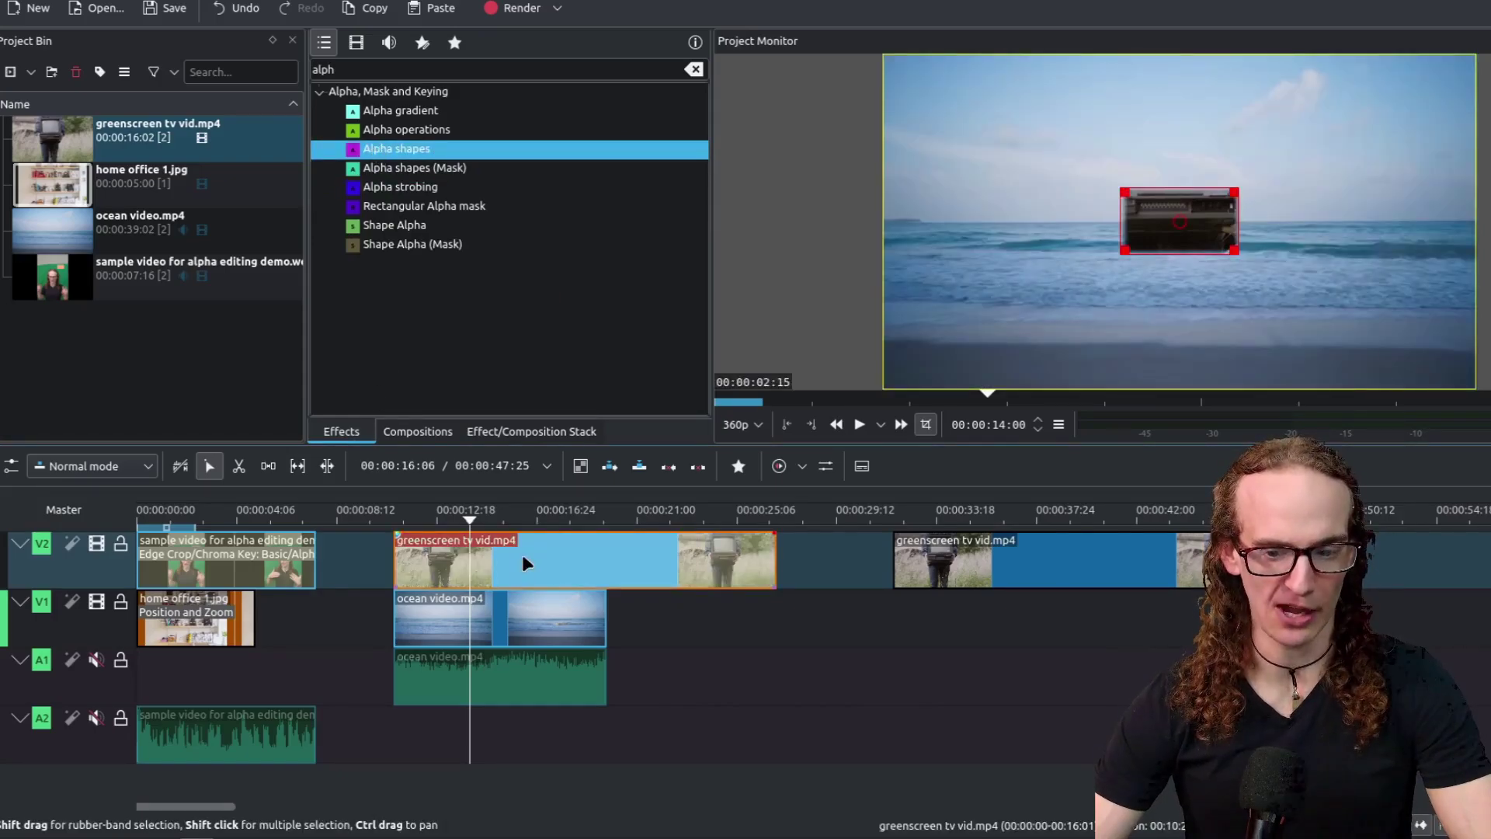
left_click_drag(1178, 225, 1171, 153)
left_click_drag(1110, 111, 1094, 78)
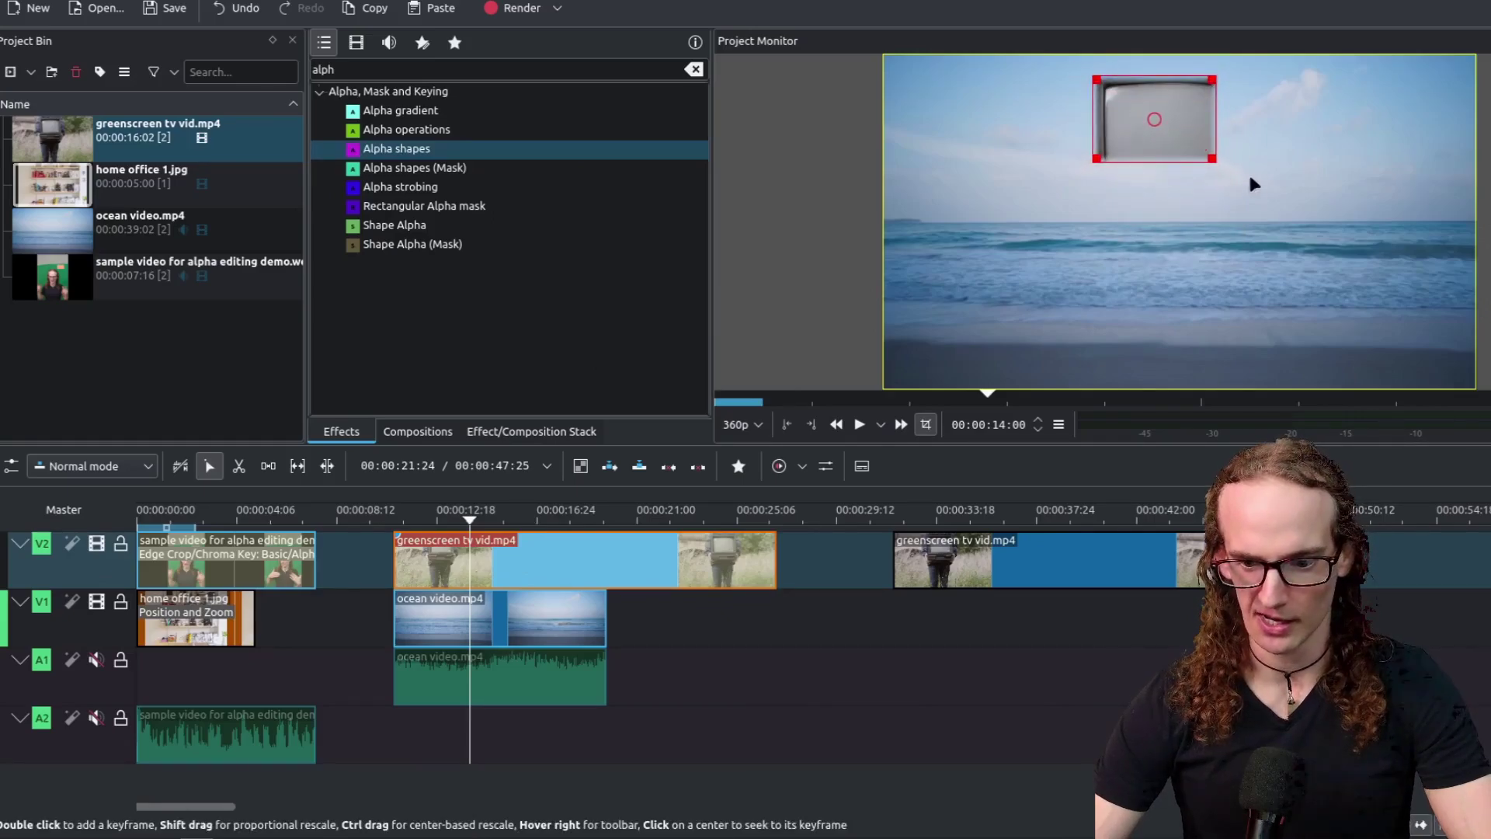
mouse_move(1212, 158)
left_mouse_down()
mouse_move(1246, 177)
mouse_move(1231, 178)
left_mouse_up()
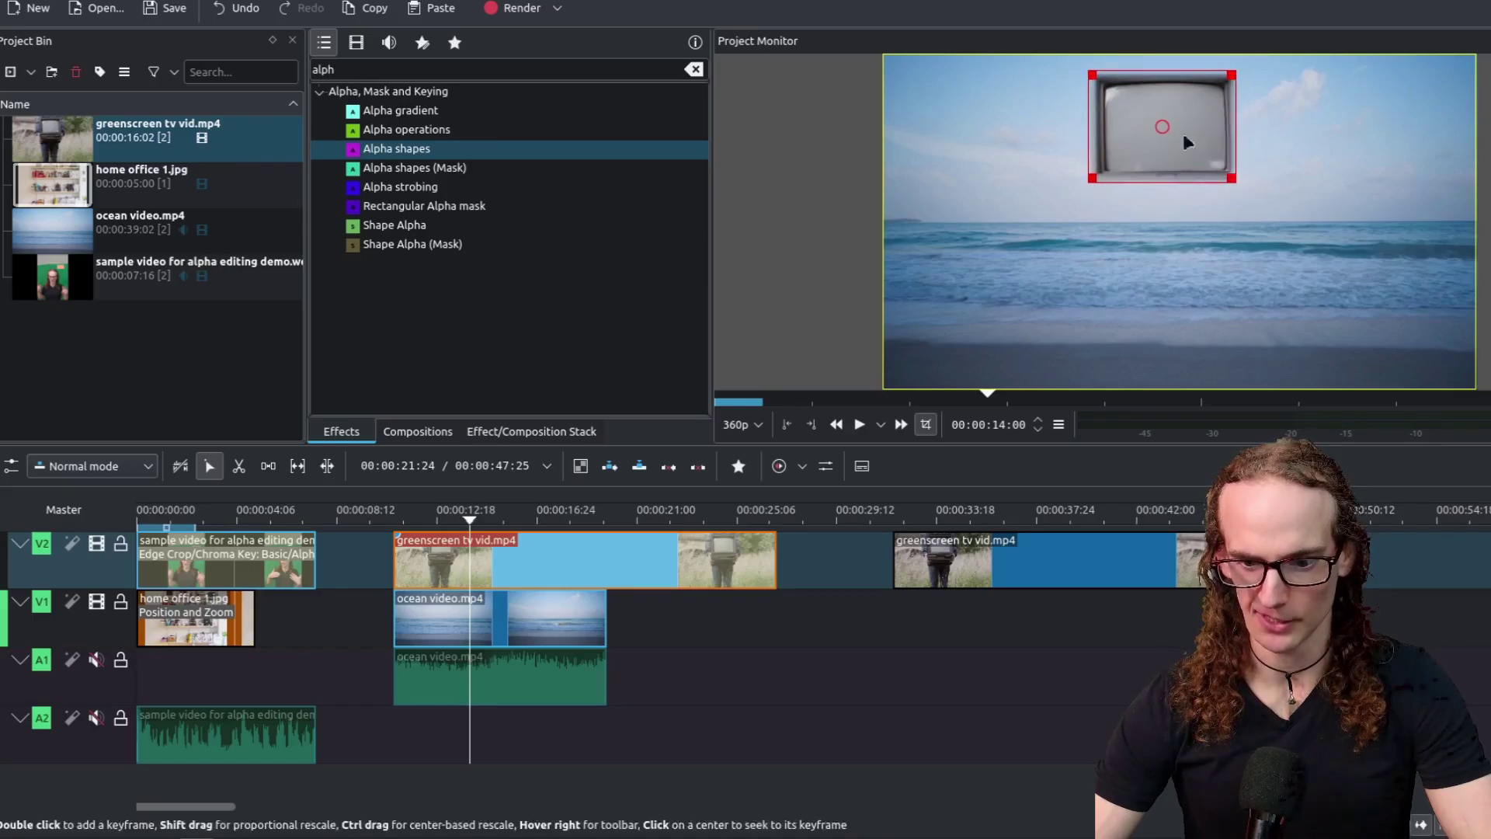
left_click_drag(1092, 75, 1102, 86)
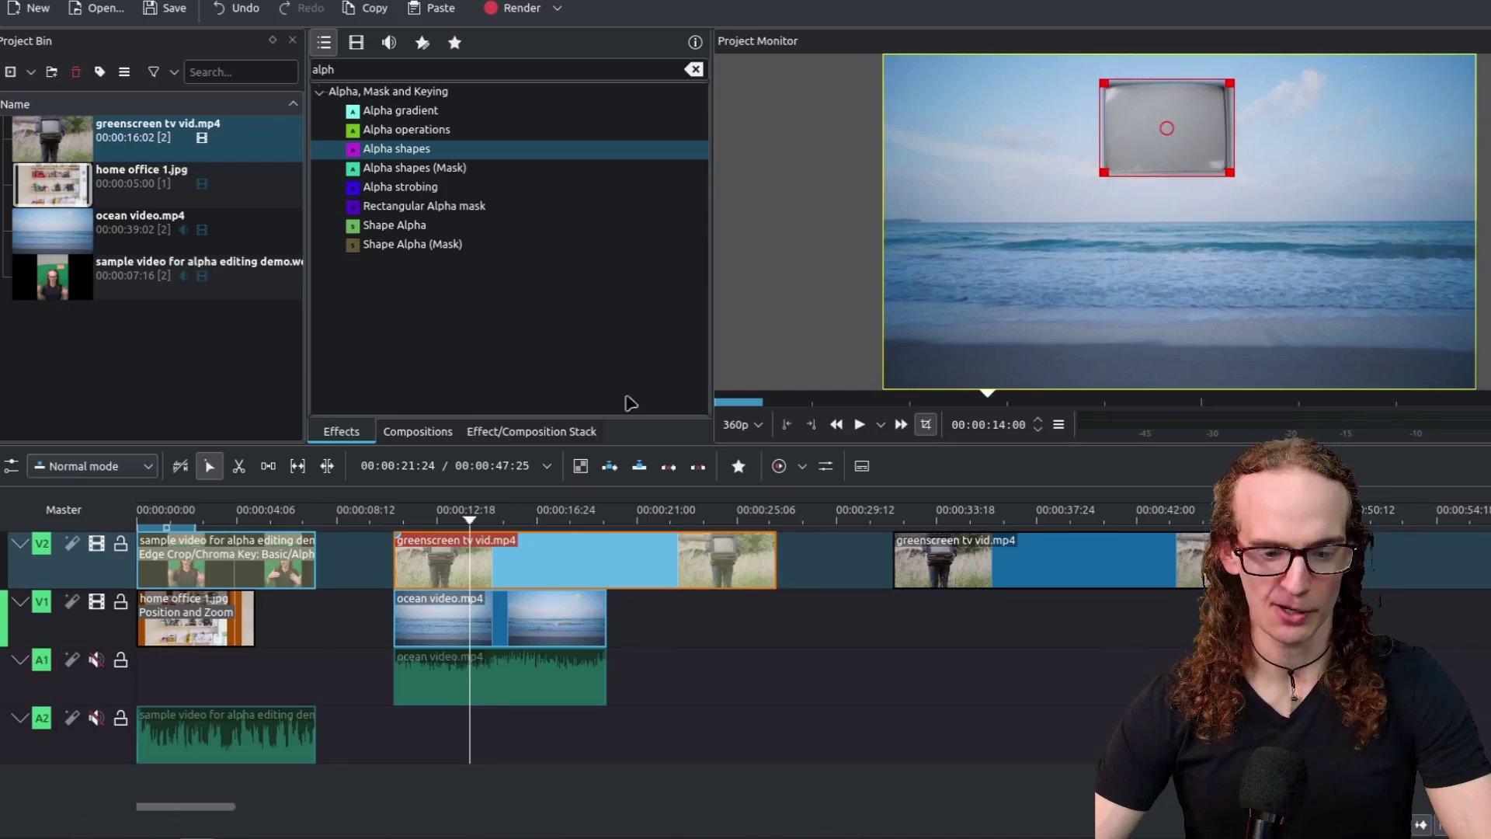
Set the mask operation to Subtract and play back to check the screen cutout
left_click(533, 559)
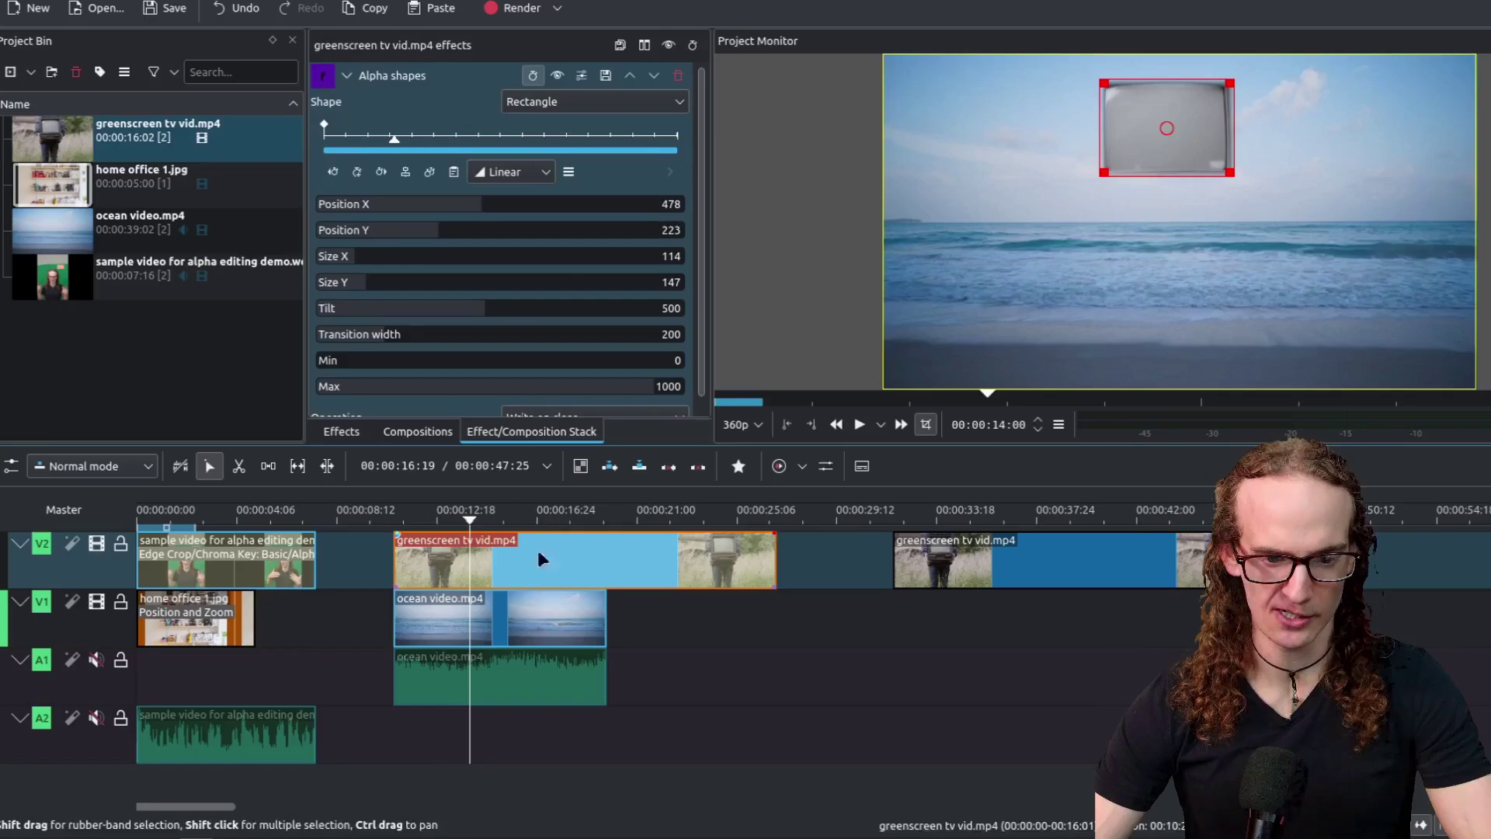
scroll(703, 279, "down", 1)
left_click(577, 401)
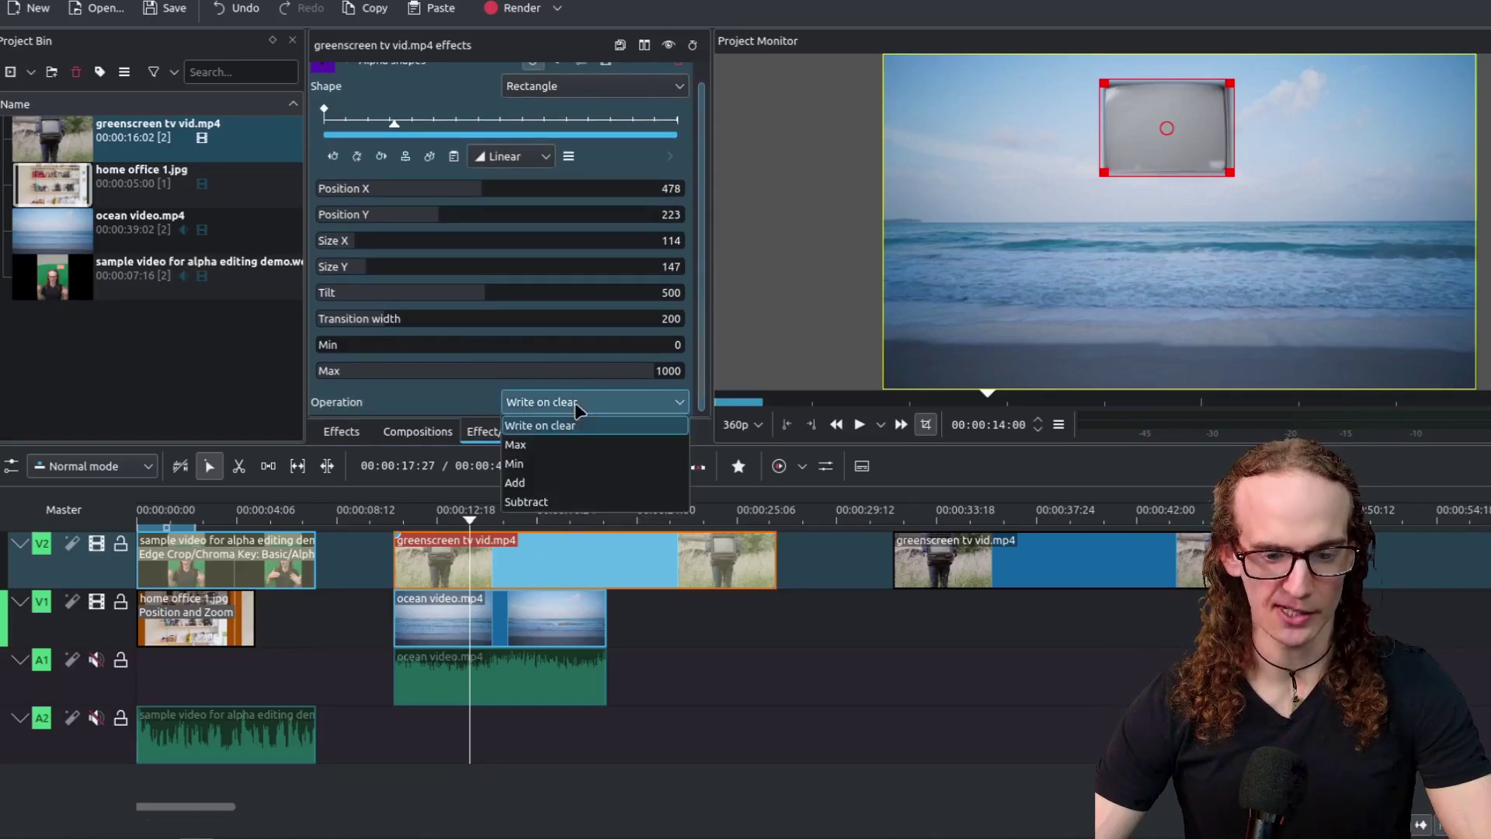
left_click(535, 503)
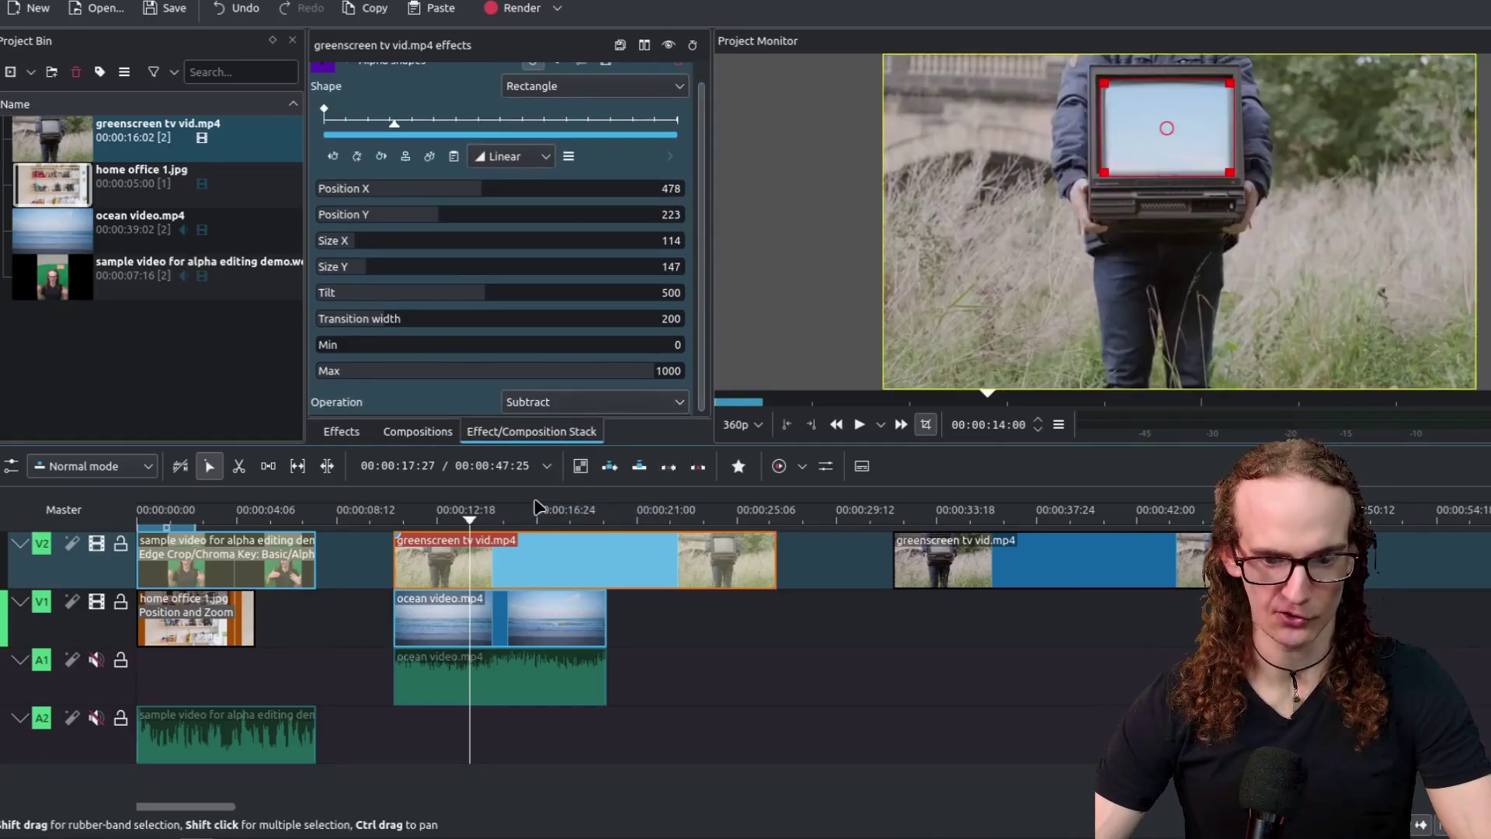
left_click(859, 424)
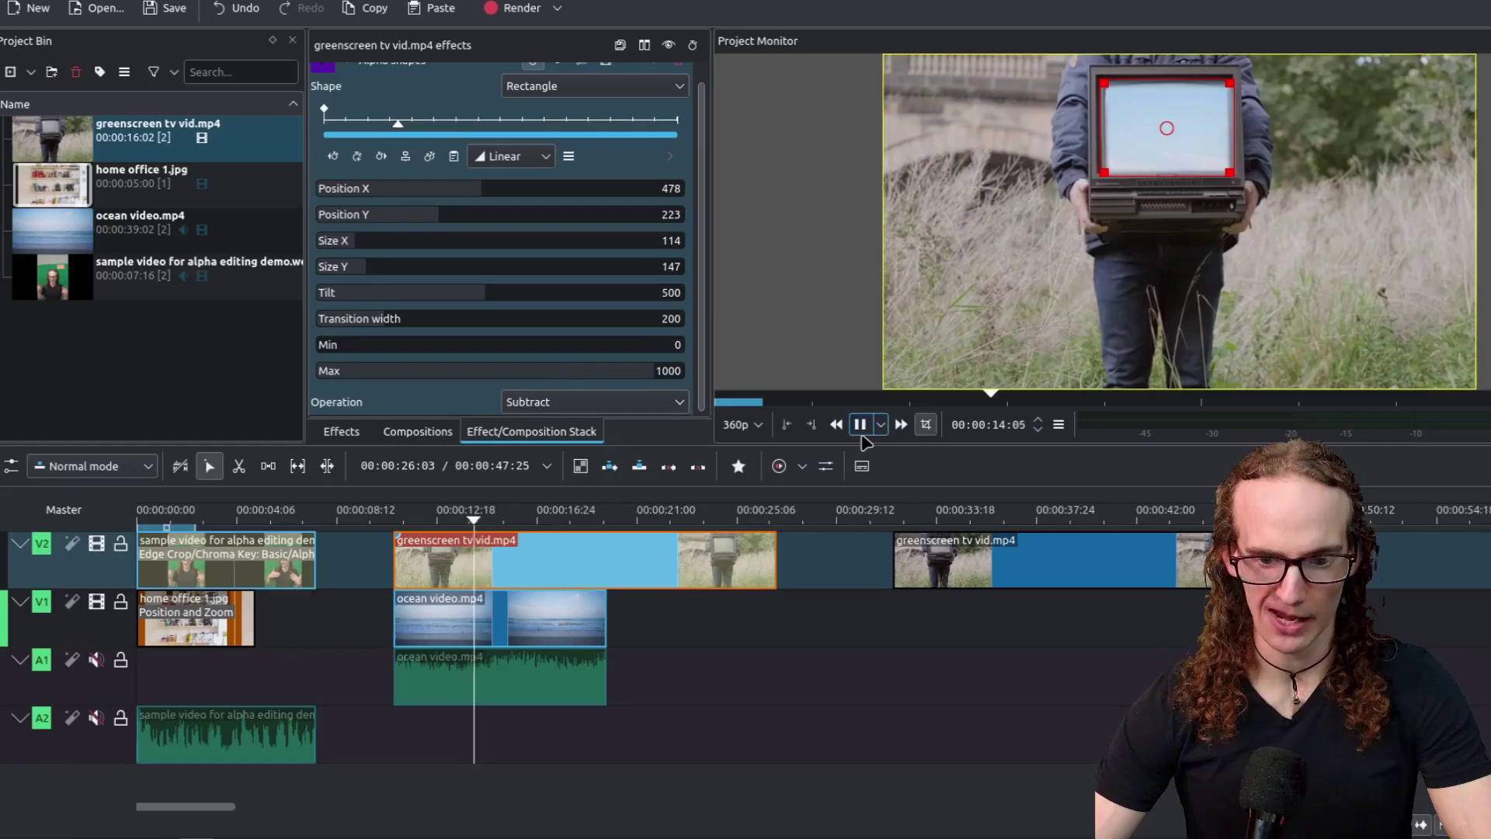
left_click(861, 432)
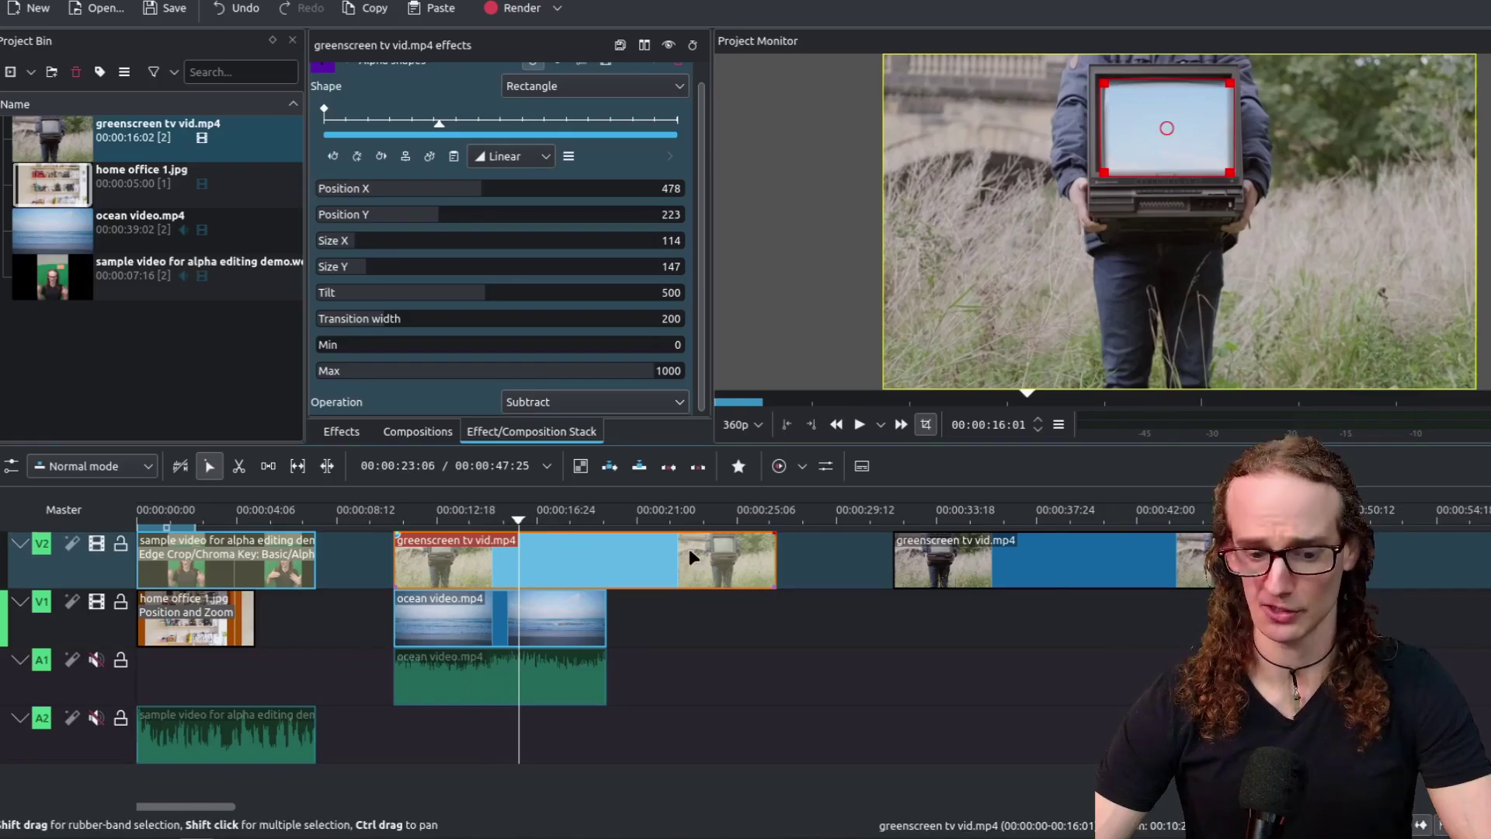
Search effects for 'transf' and apply Transform to the ocean clip
left_click(566, 633)
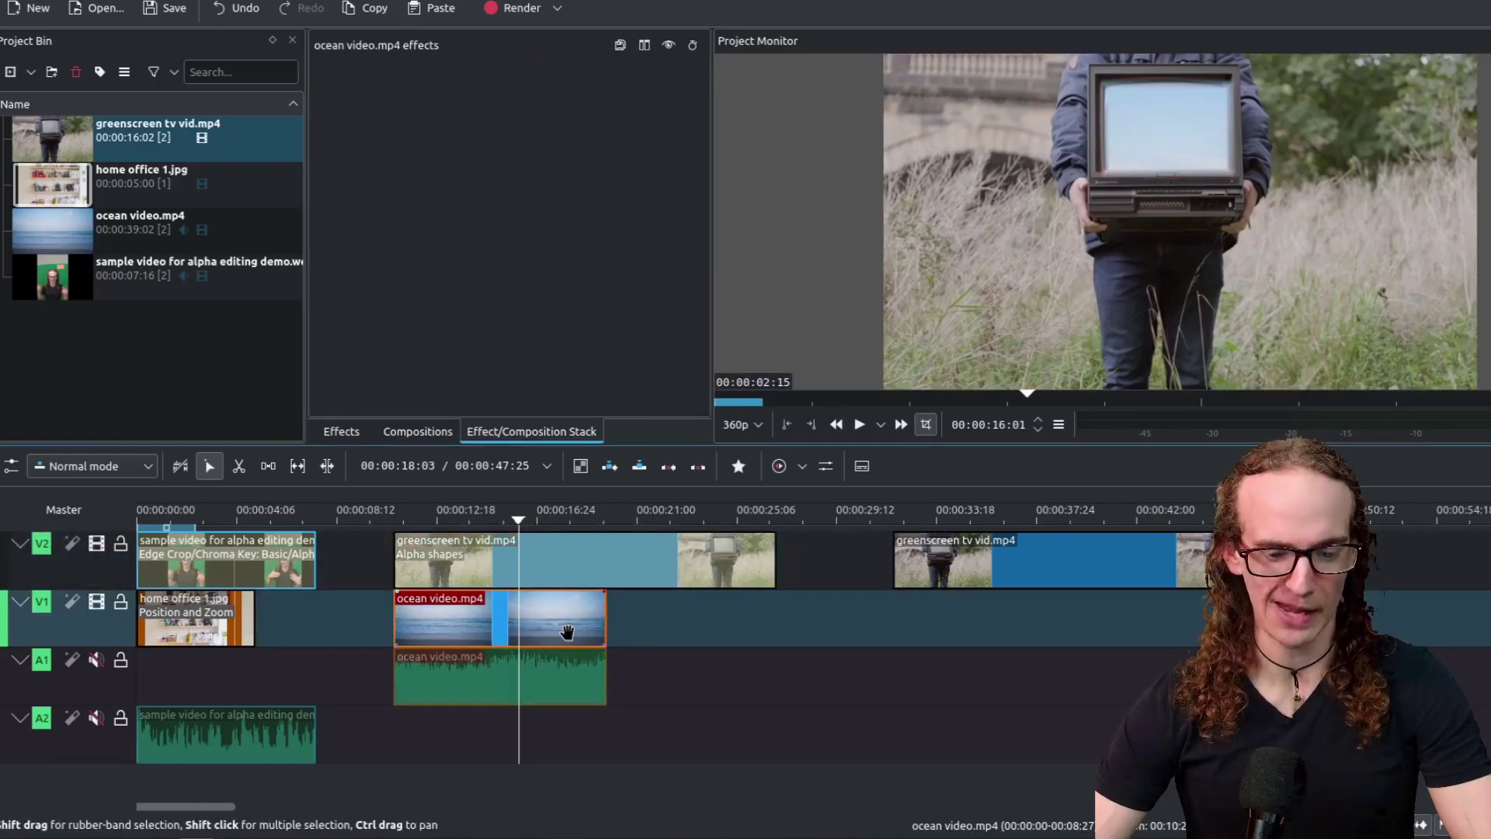
left_click(356, 432)
left_click(401, 70)
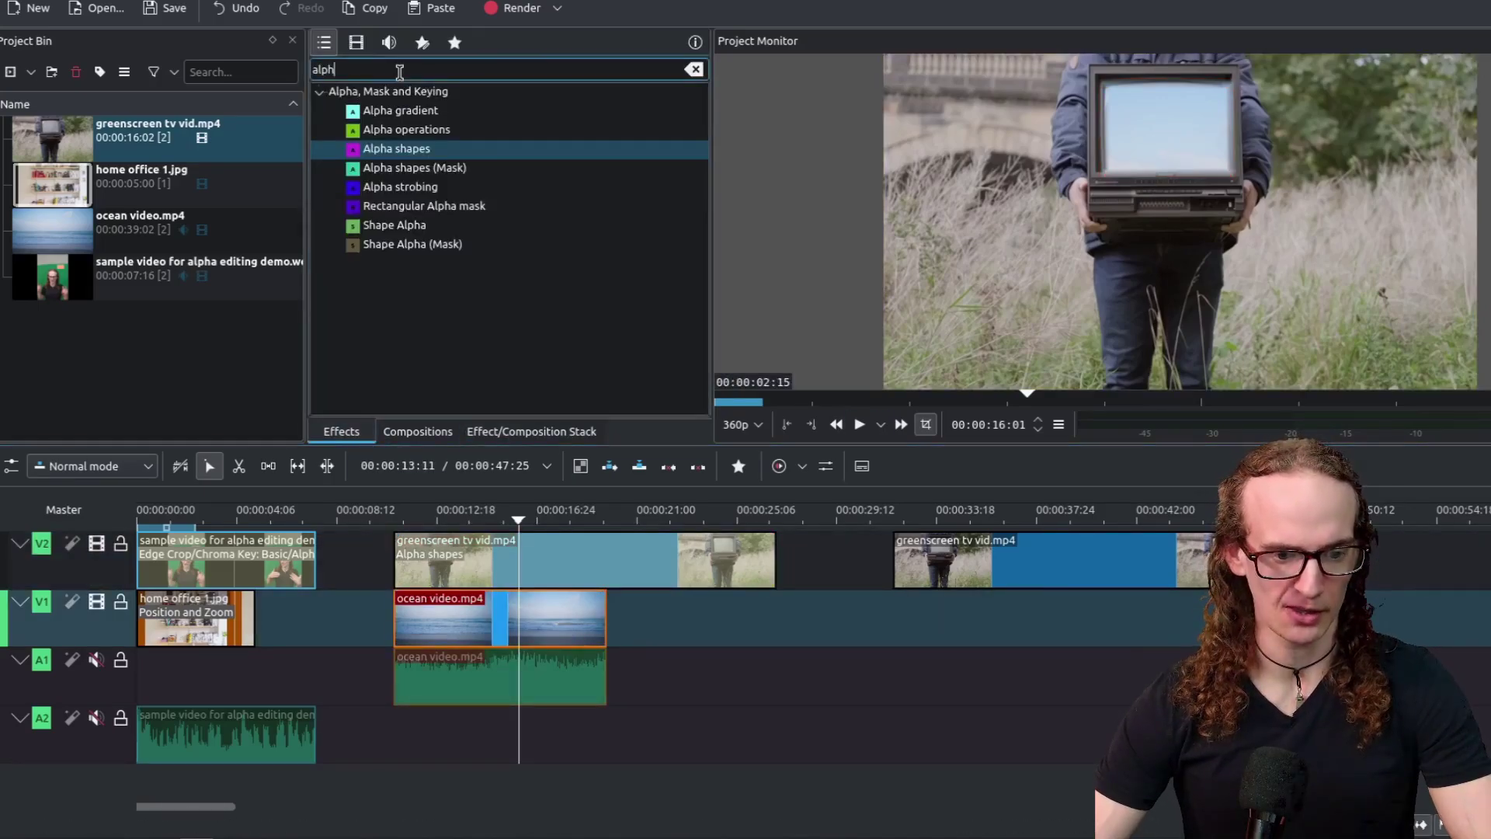
key("ctrl+a")
type("trra")
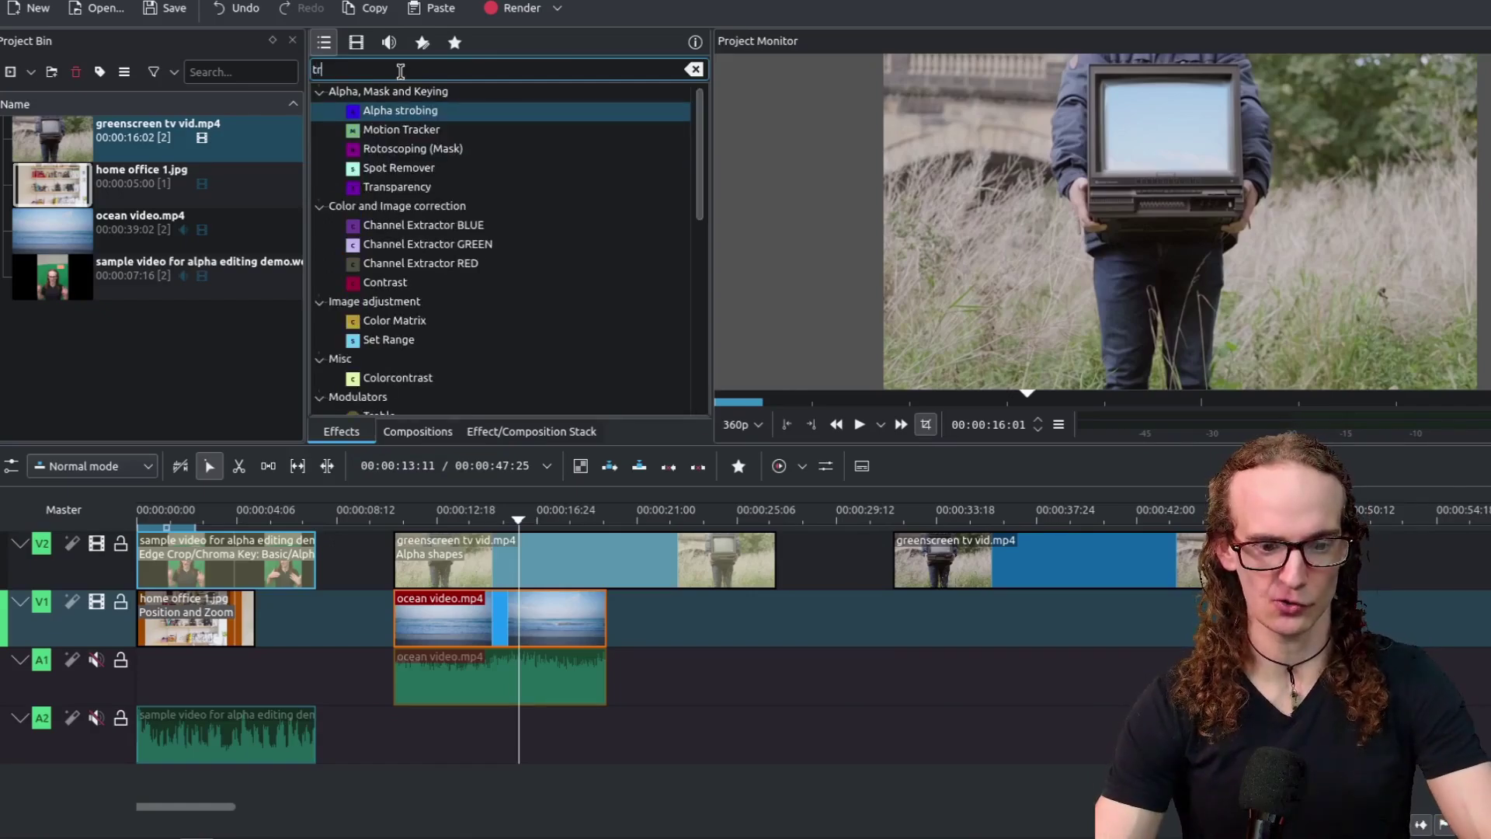
key("BackSpace")
key("BackSpace")
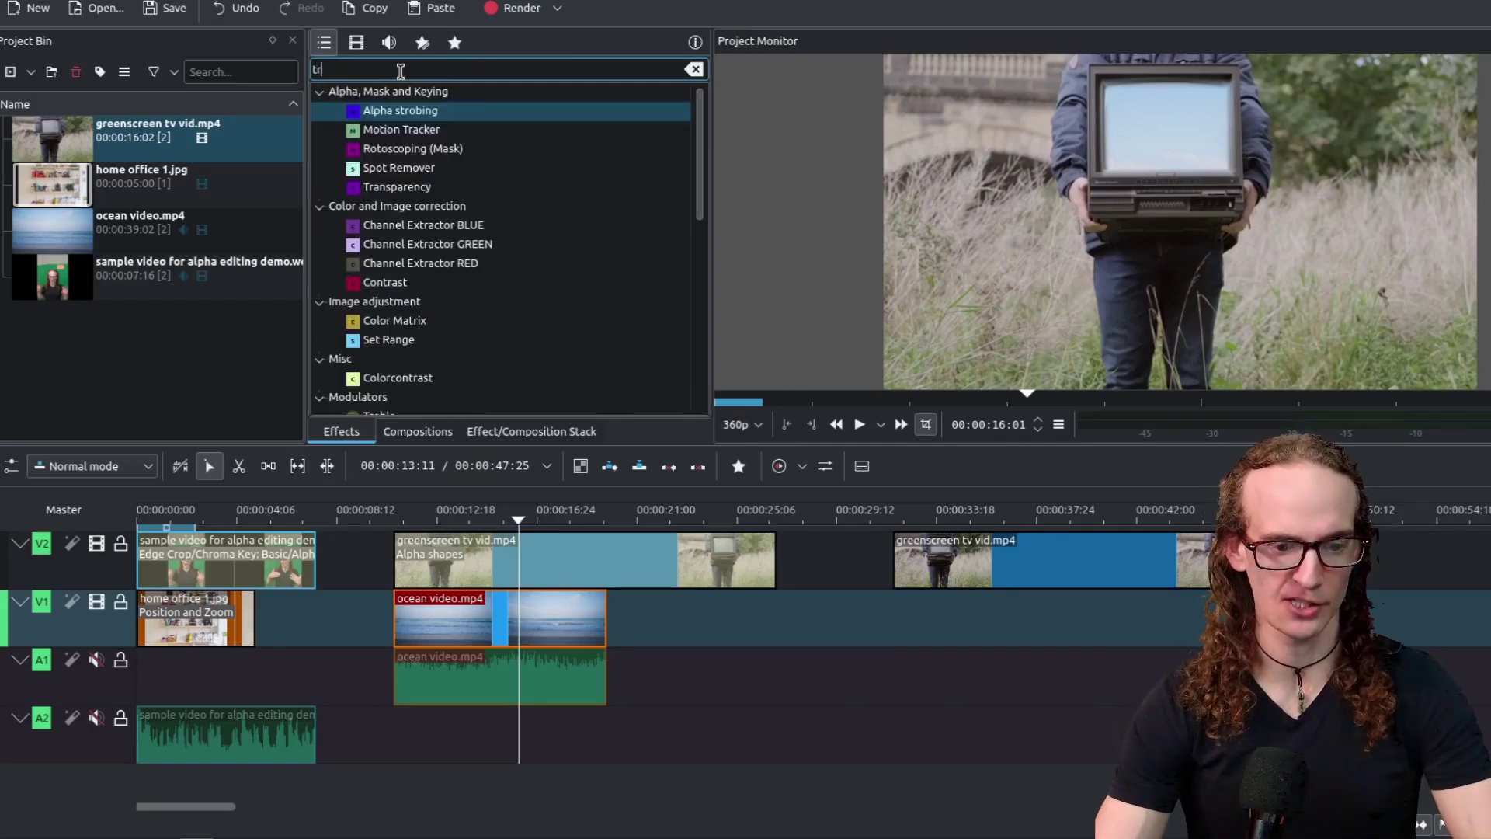
type("ansf")
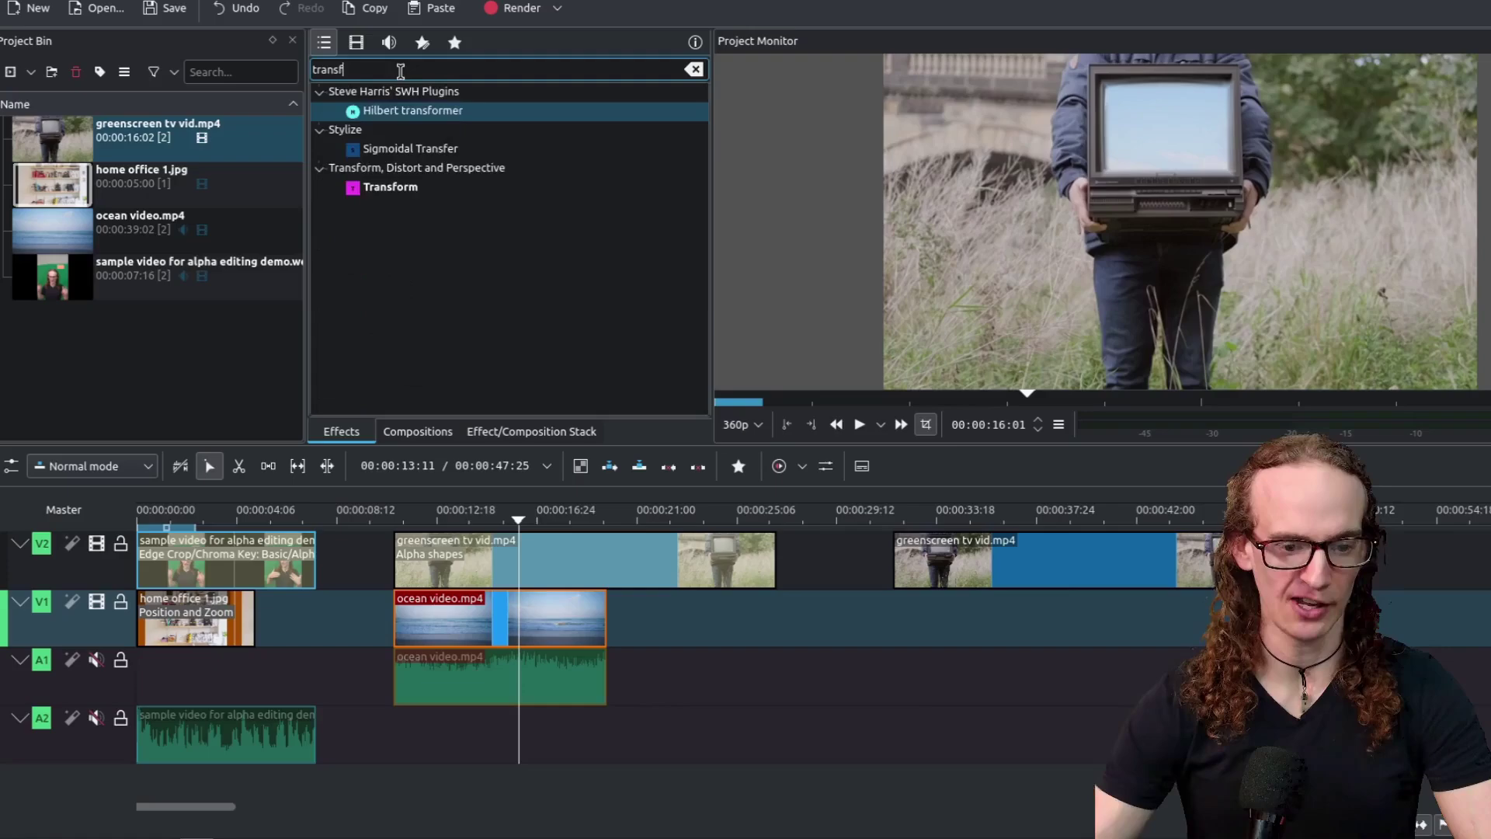
left_click_drag(389, 187, 474, 631)
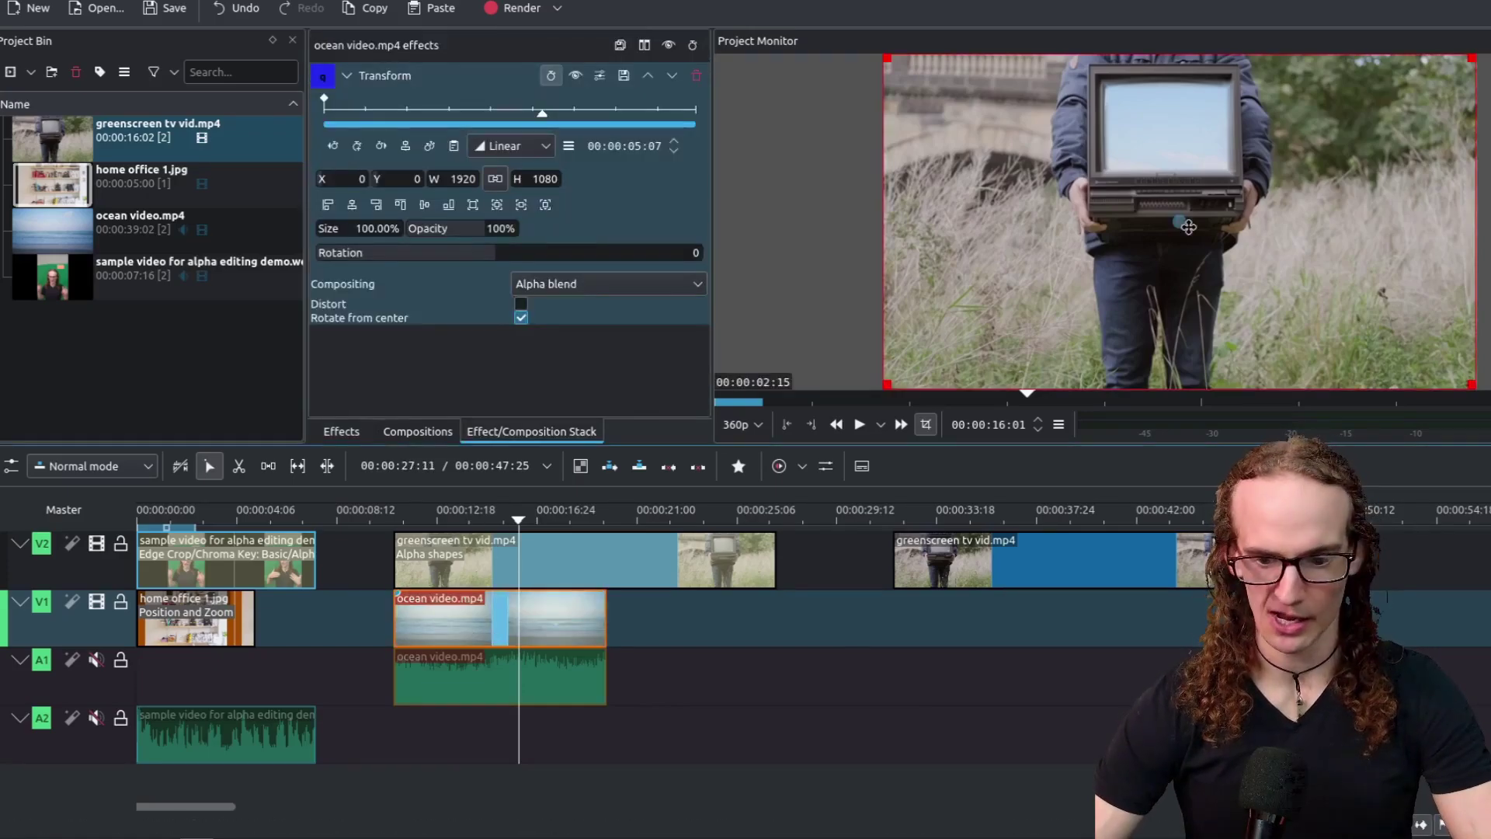
Shift the ocean frame to X 112, Y -320, preview it, and jump to the 33 s clip
left_click_drag(1188, 225, 1221, 127)
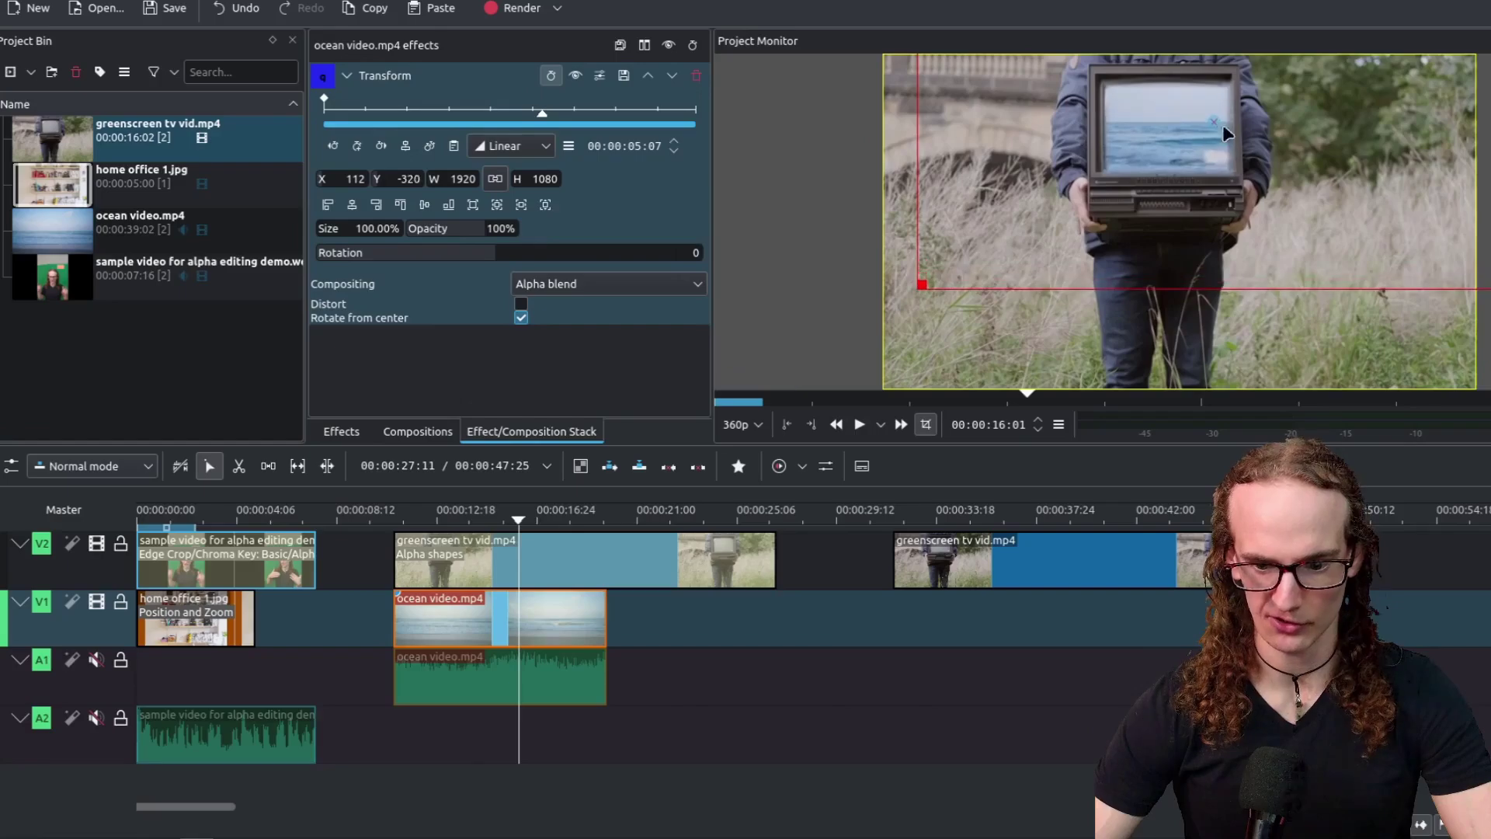
left_click(858, 425)
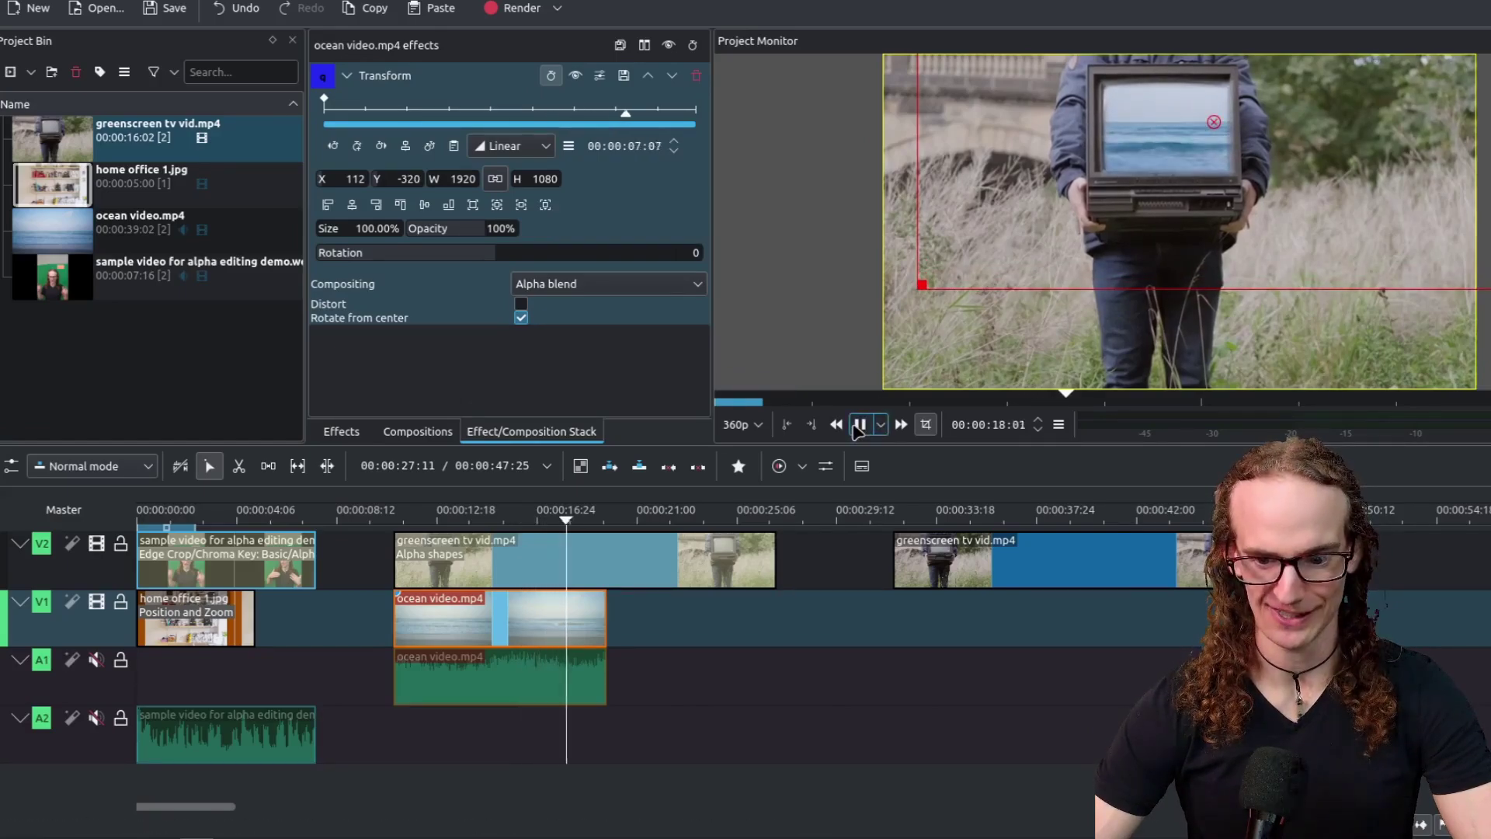
left_click(858, 425)
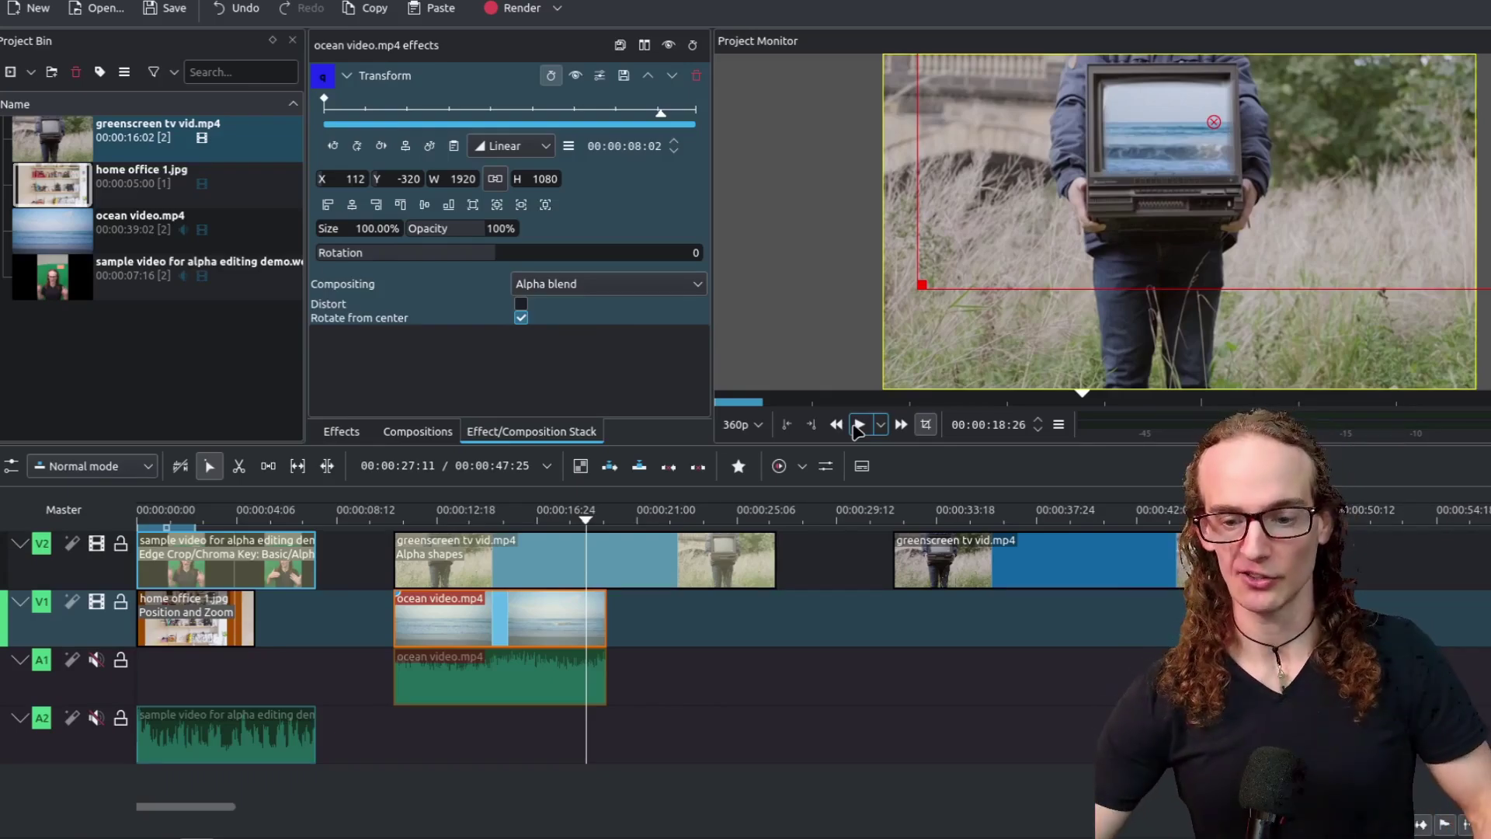
left_click(971, 518)
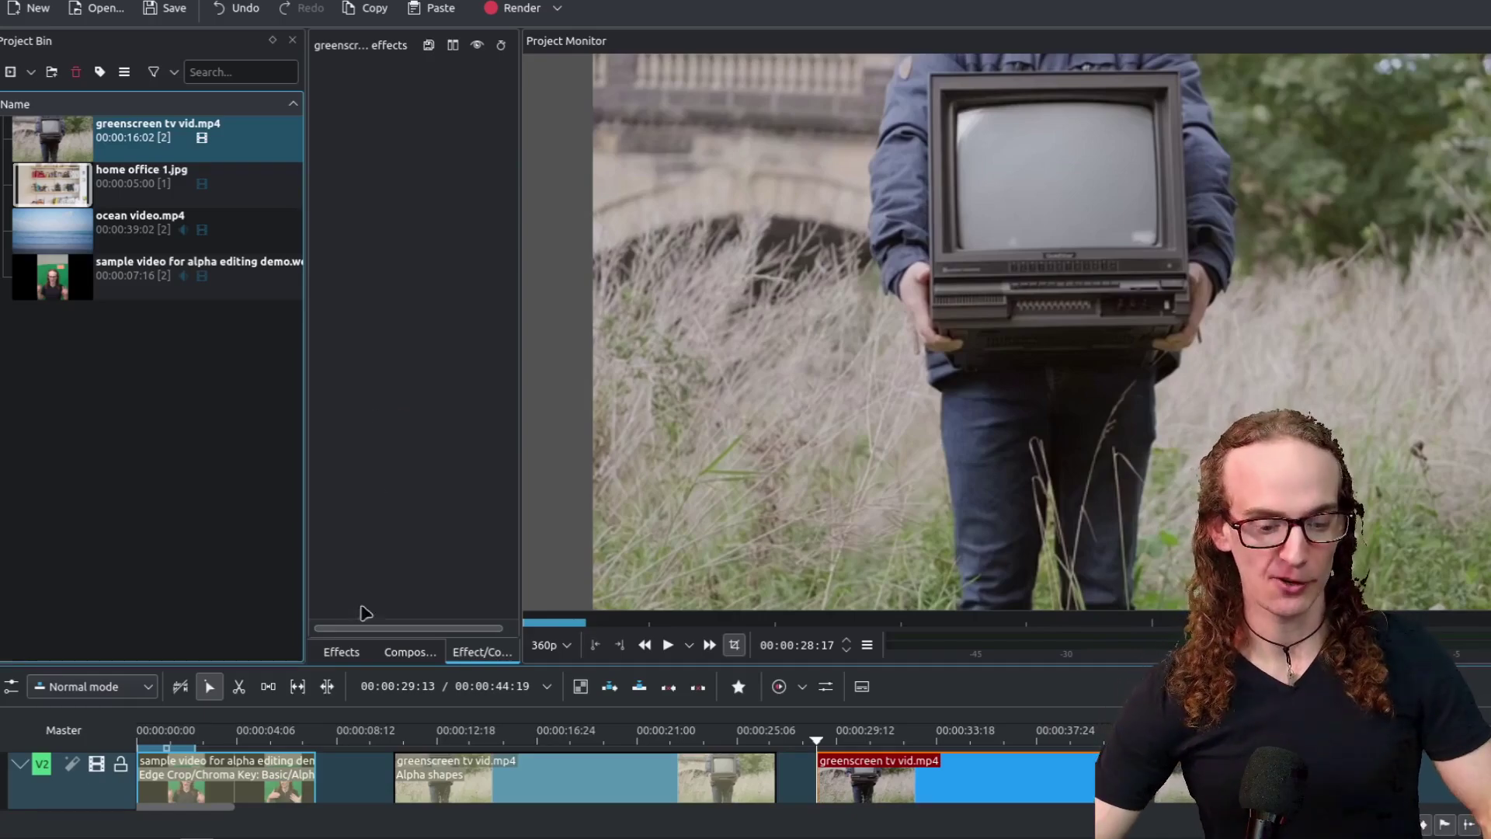
Add Rotoscoping (Mask) to the greenscreen TV clip
left_click(341, 651)
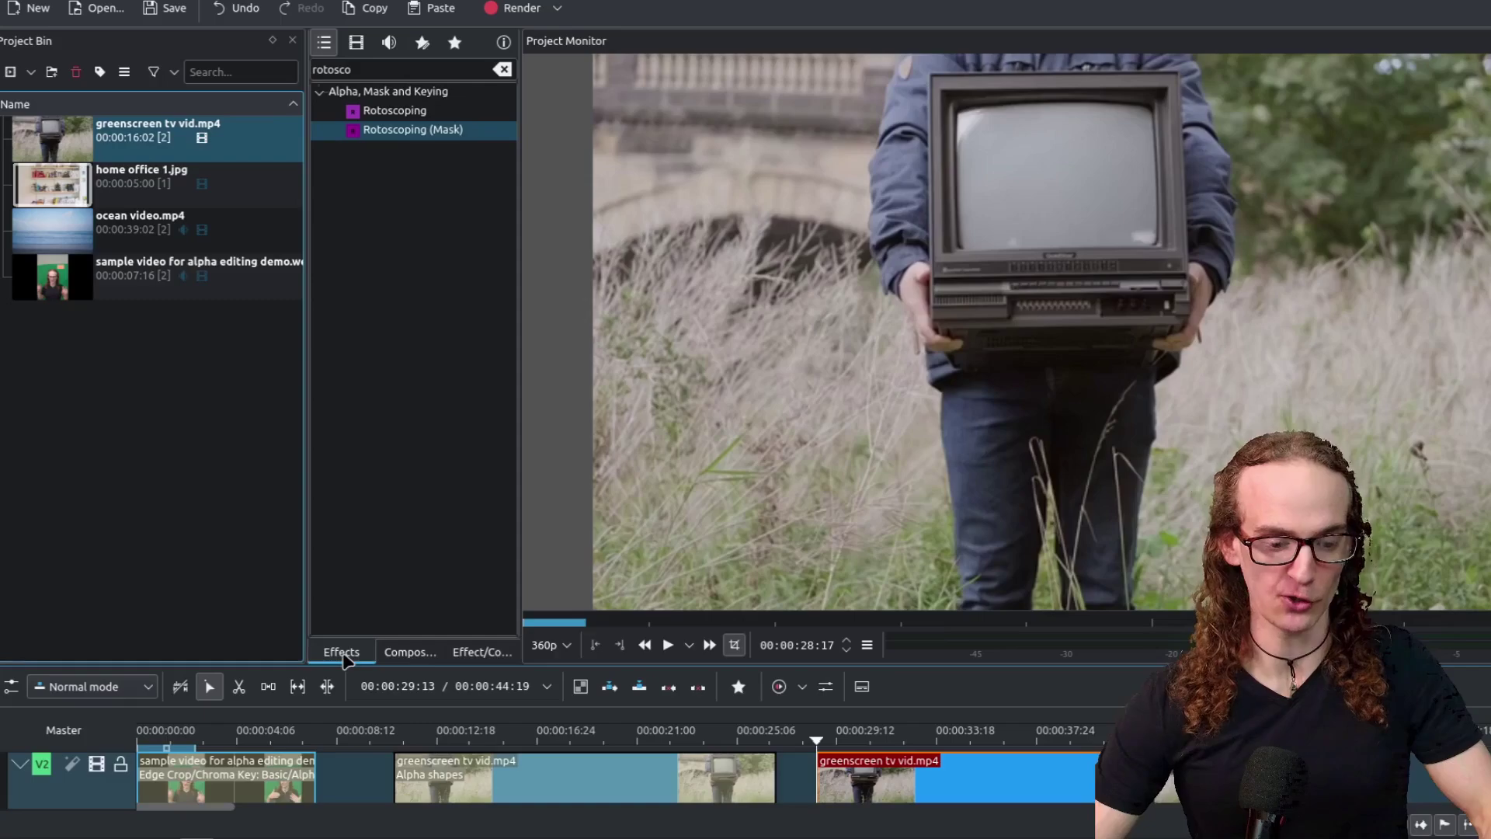
left_click(374, 134)
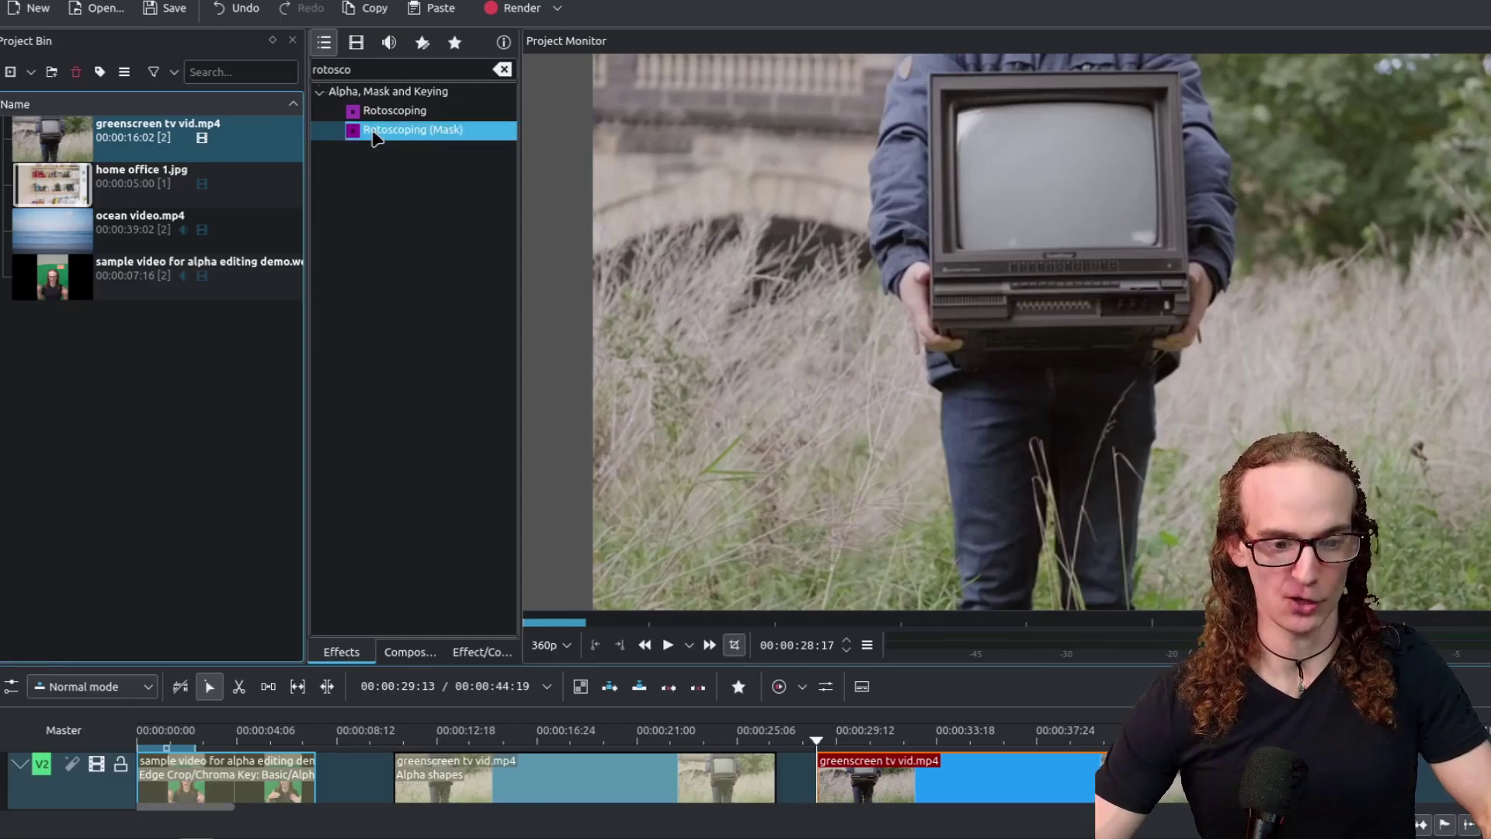
left_click_drag(373, 138, 972, 789)
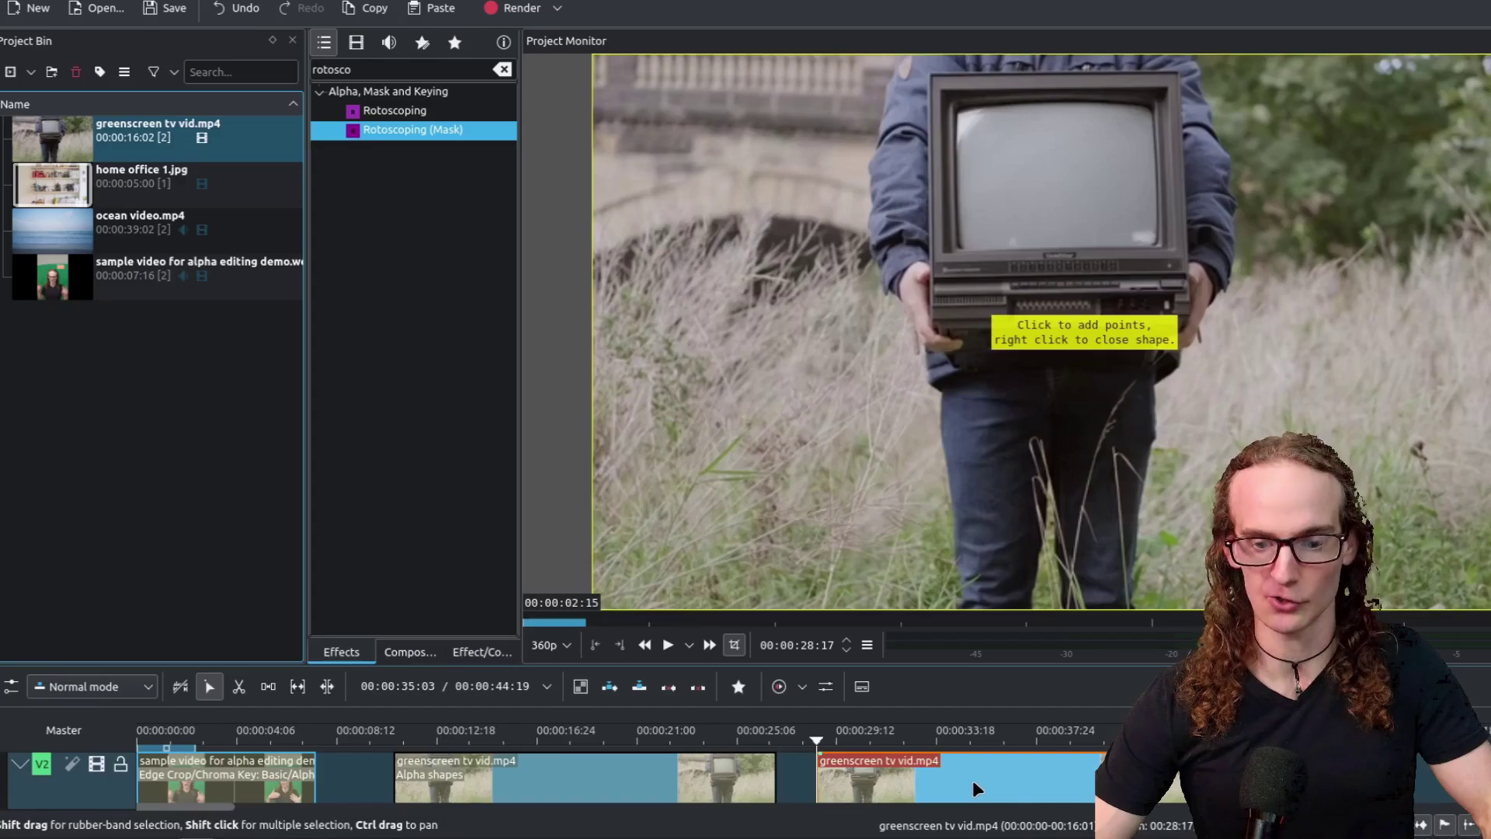
Place three mask points at the TV screen's corners and close the shape
left_click(956, 110)
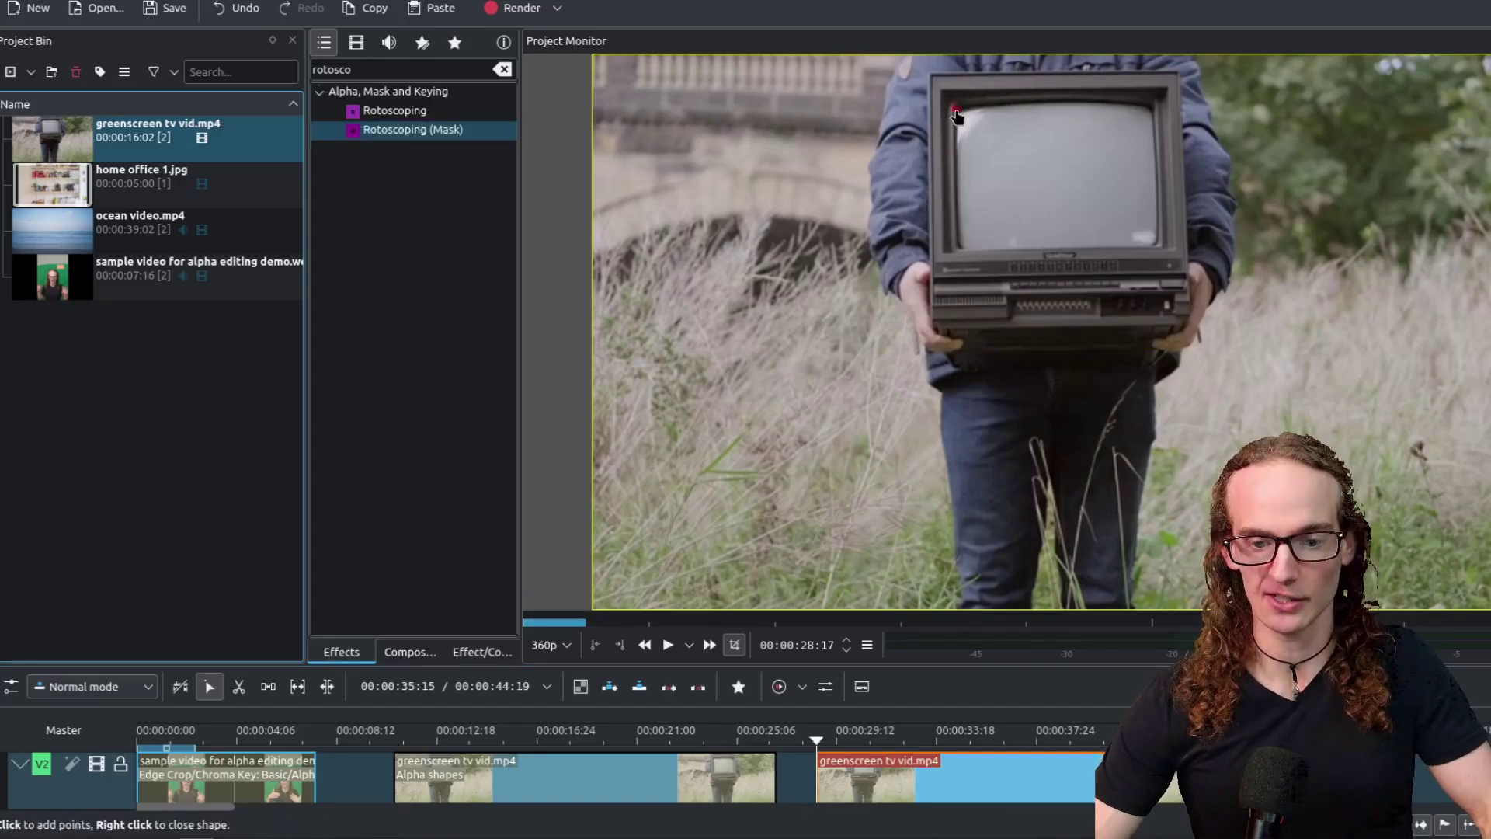
left_click(1152, 108)
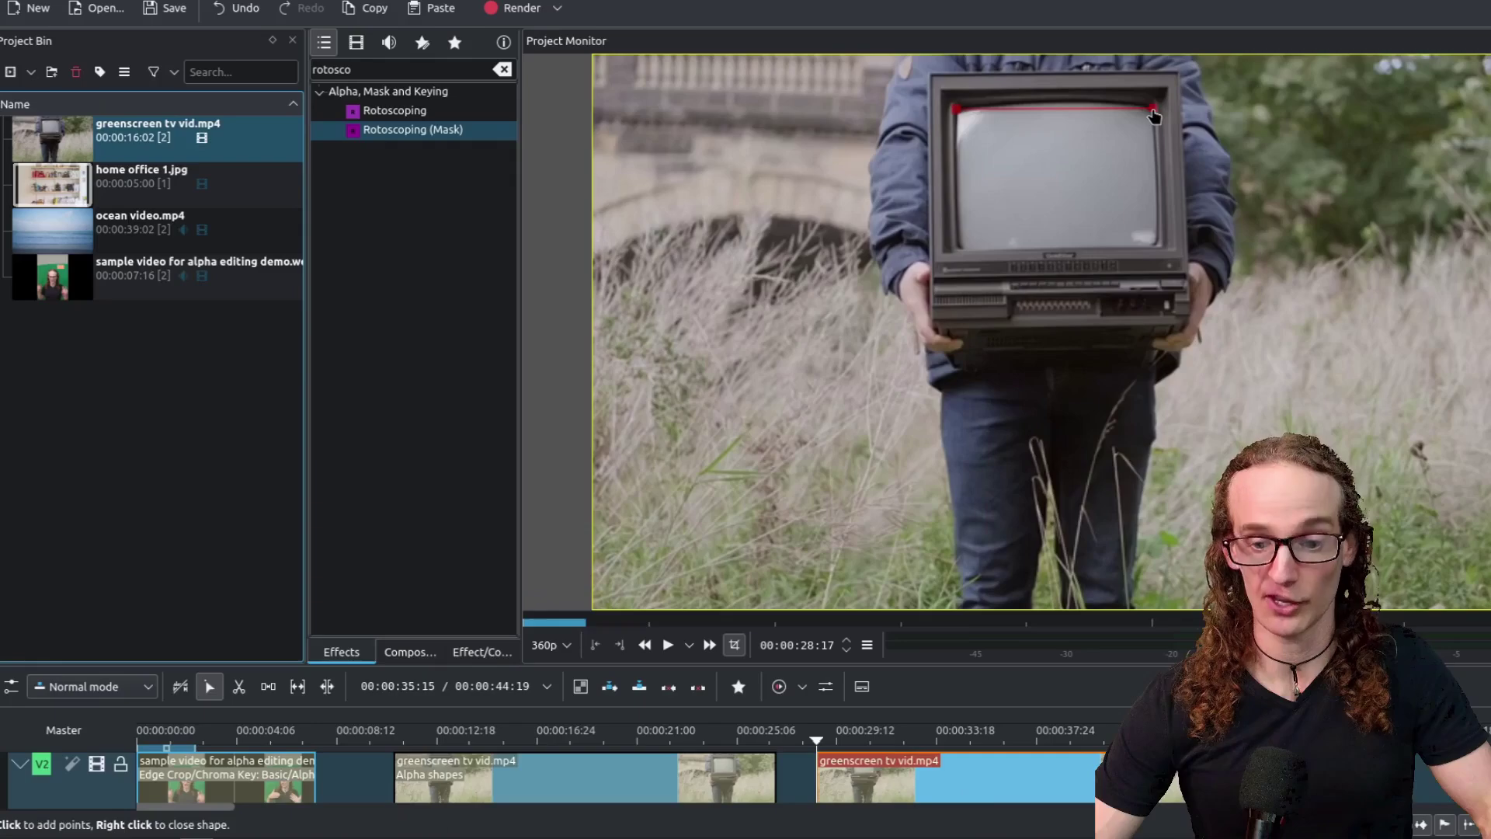
left_click(1159, 242)
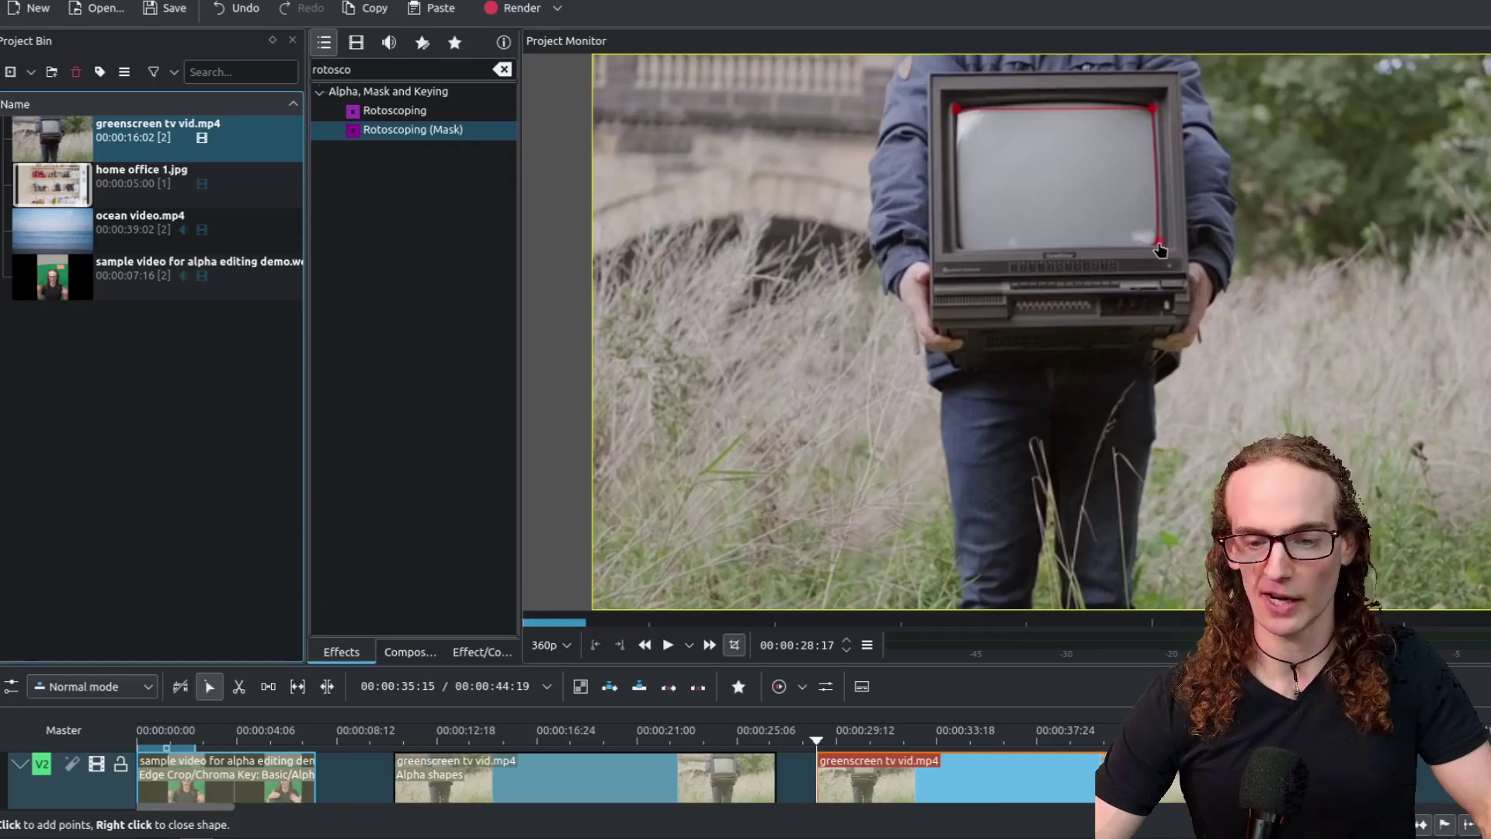
right_click(963, 253)
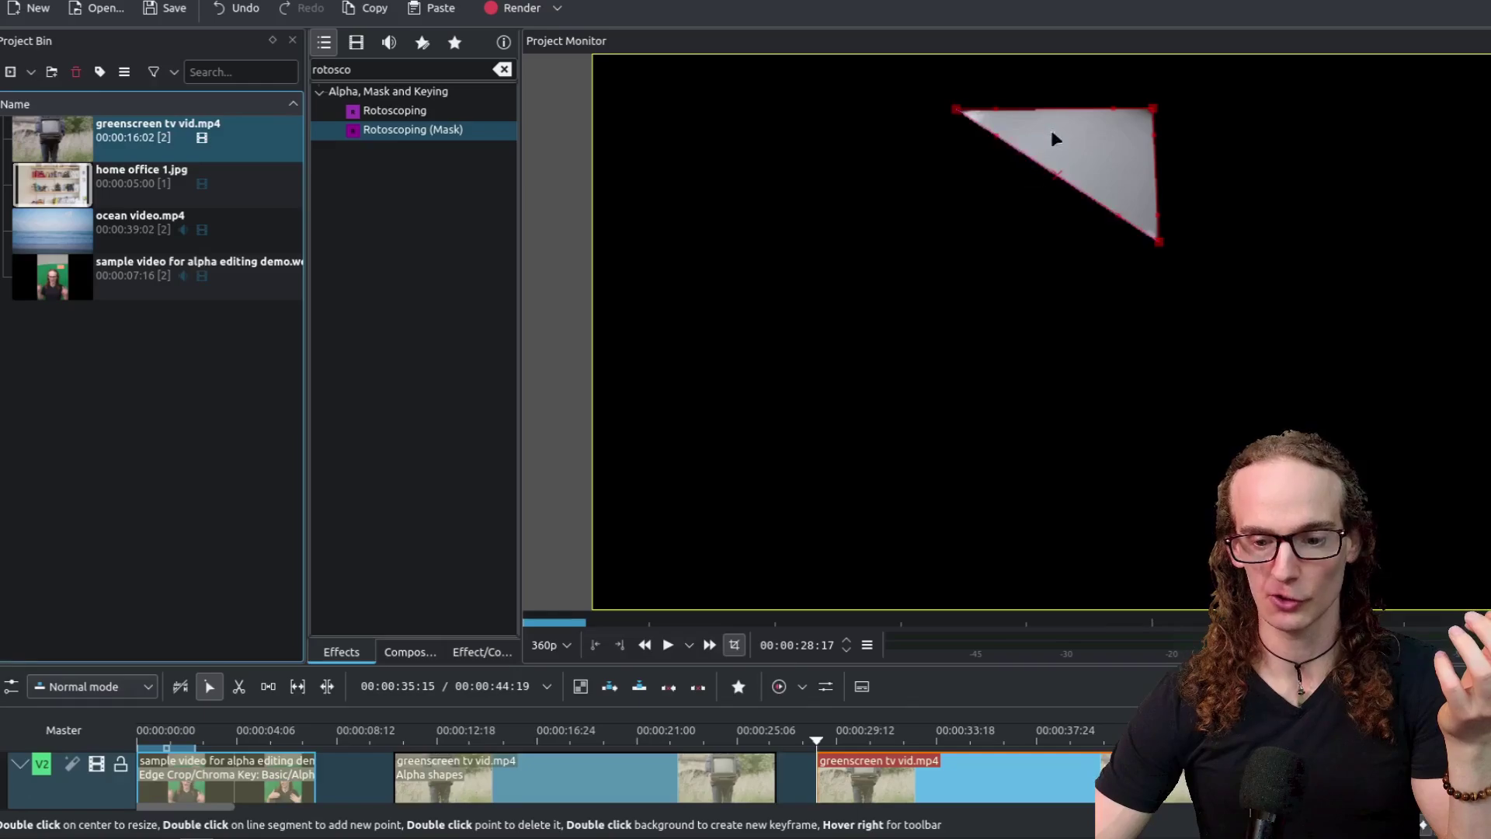
Add a fourth mask point at the screen's bottom-left corner and straighten the curved edges
double_click(1042, 174)
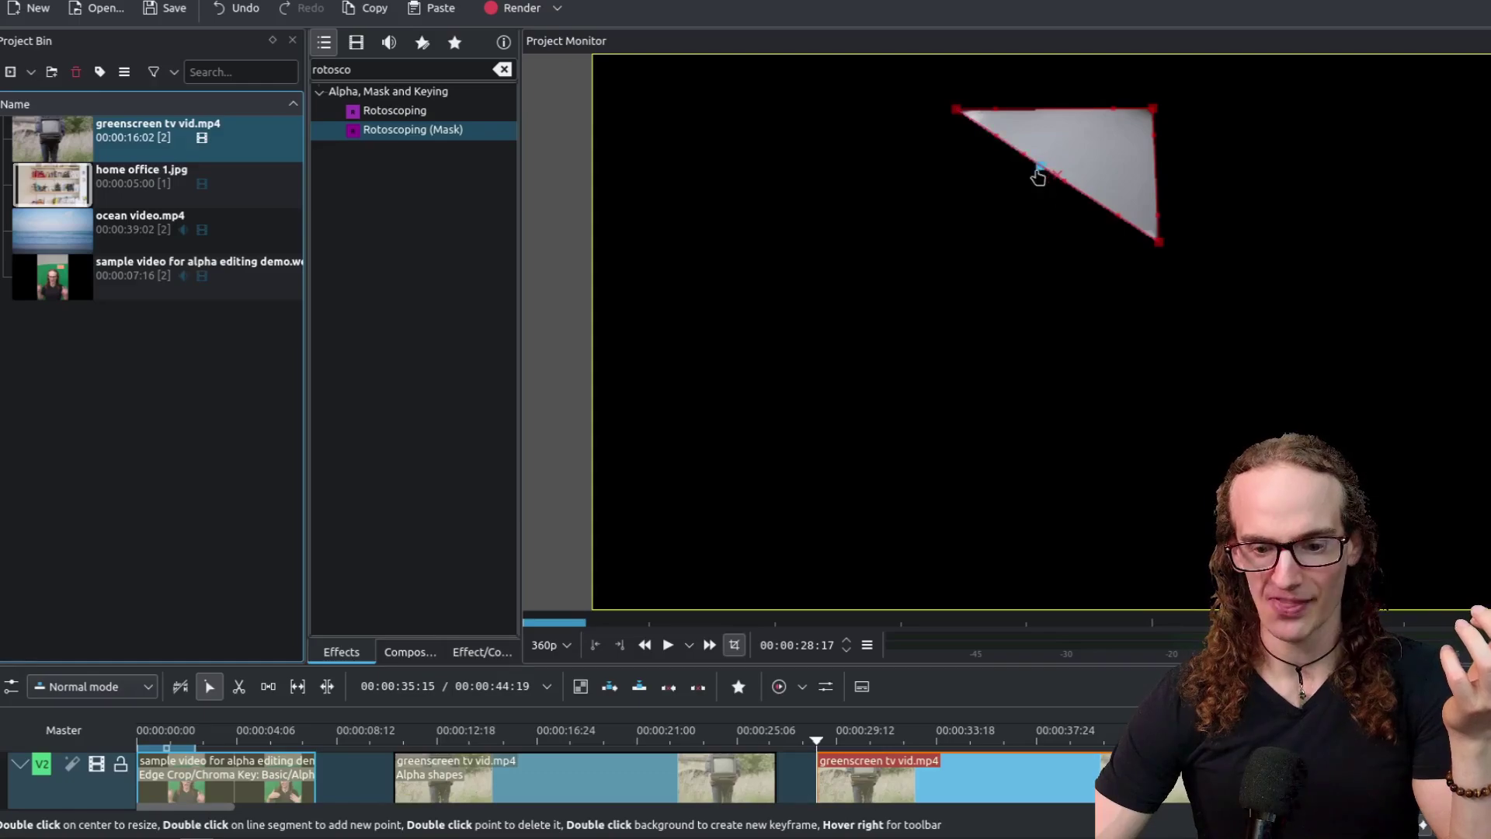
left_click_drag(1042, 174, 952, 247)
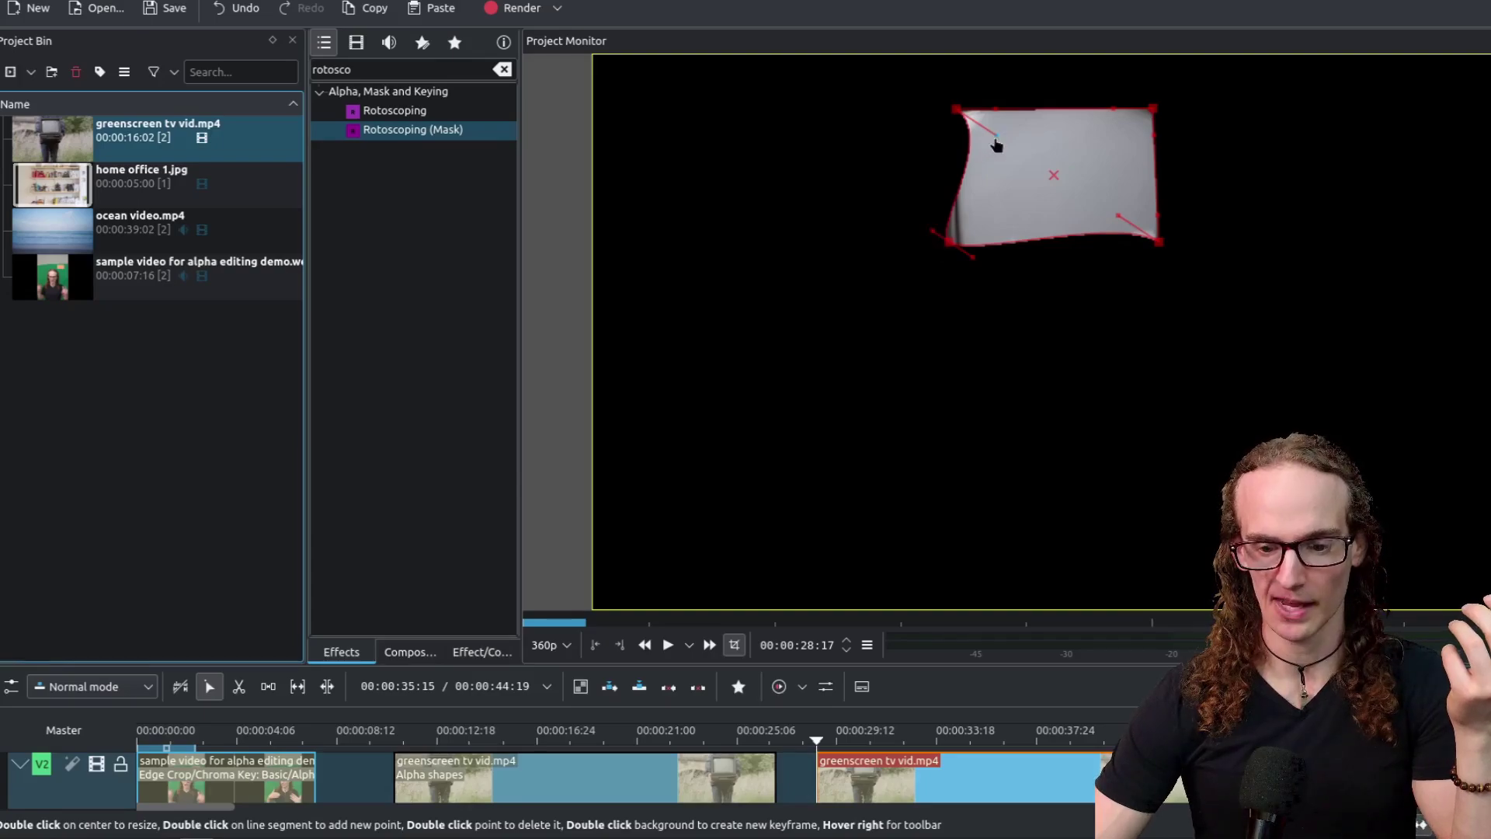
left_click_drag(997, 146, 956, 161)
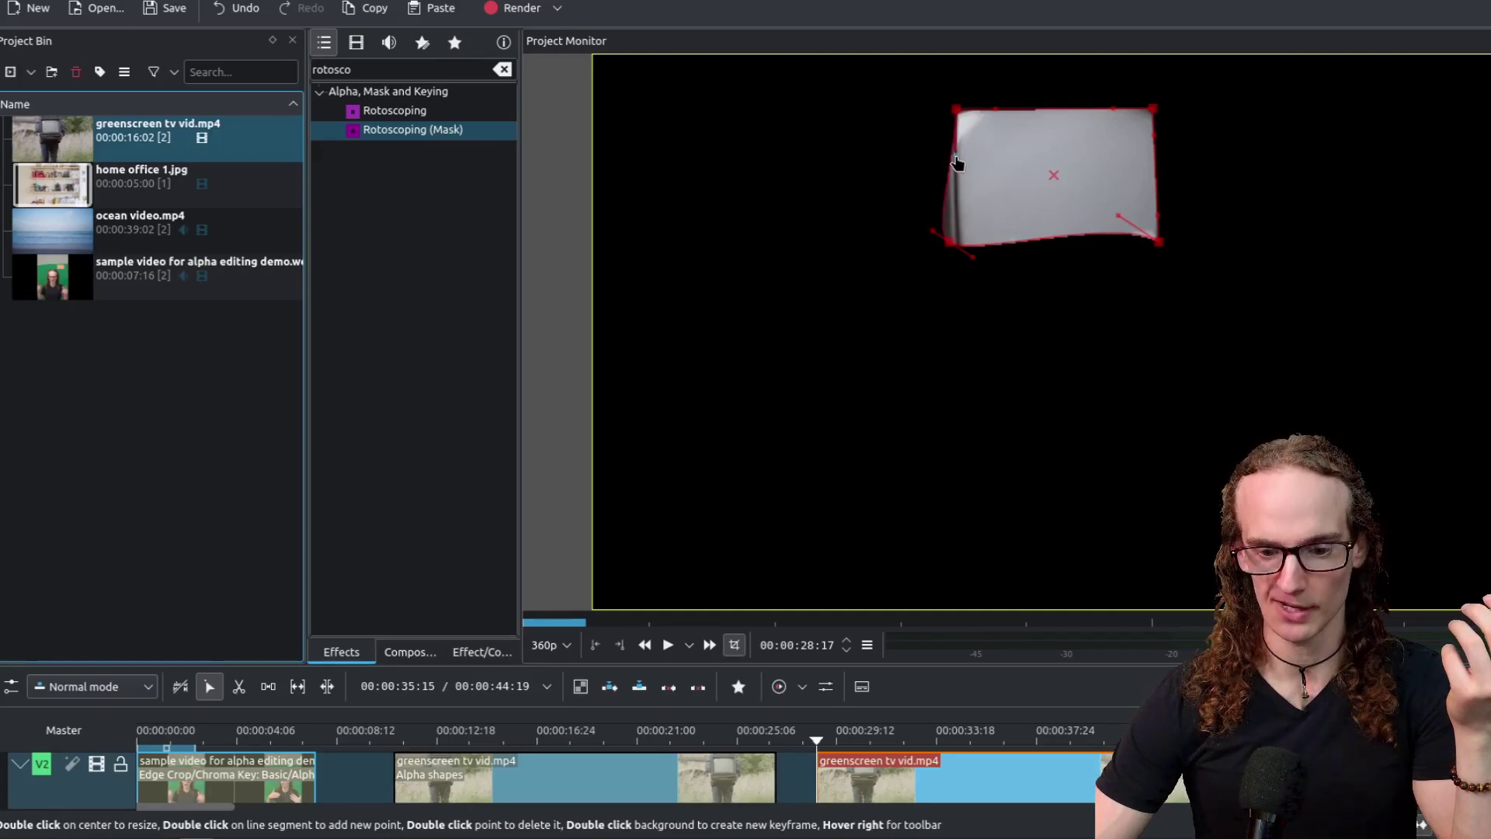
left_click_drag(935, 236, 949, 233)
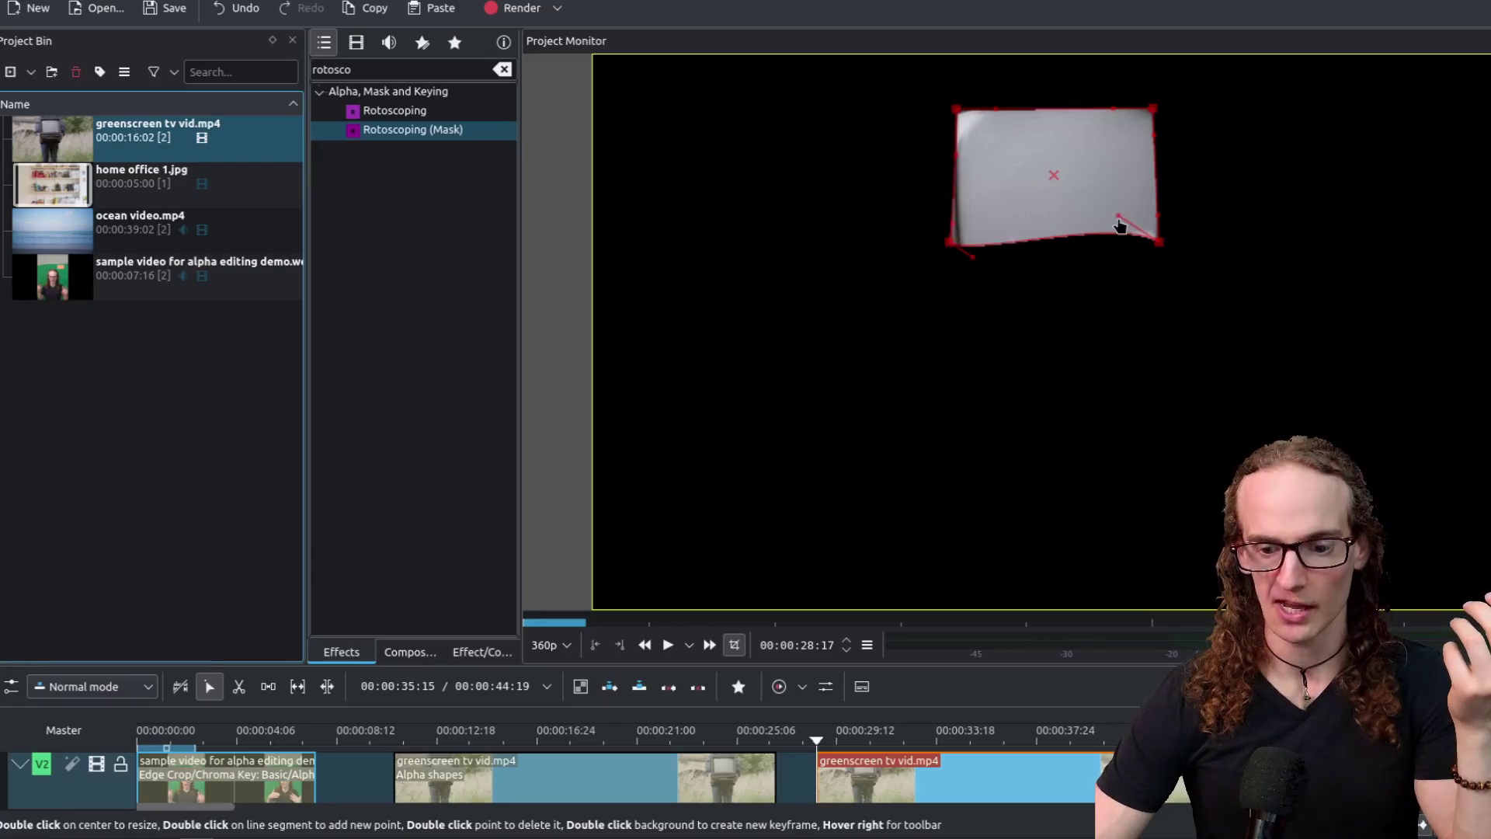
left_click_drag(1119, 226, 1106, 243)
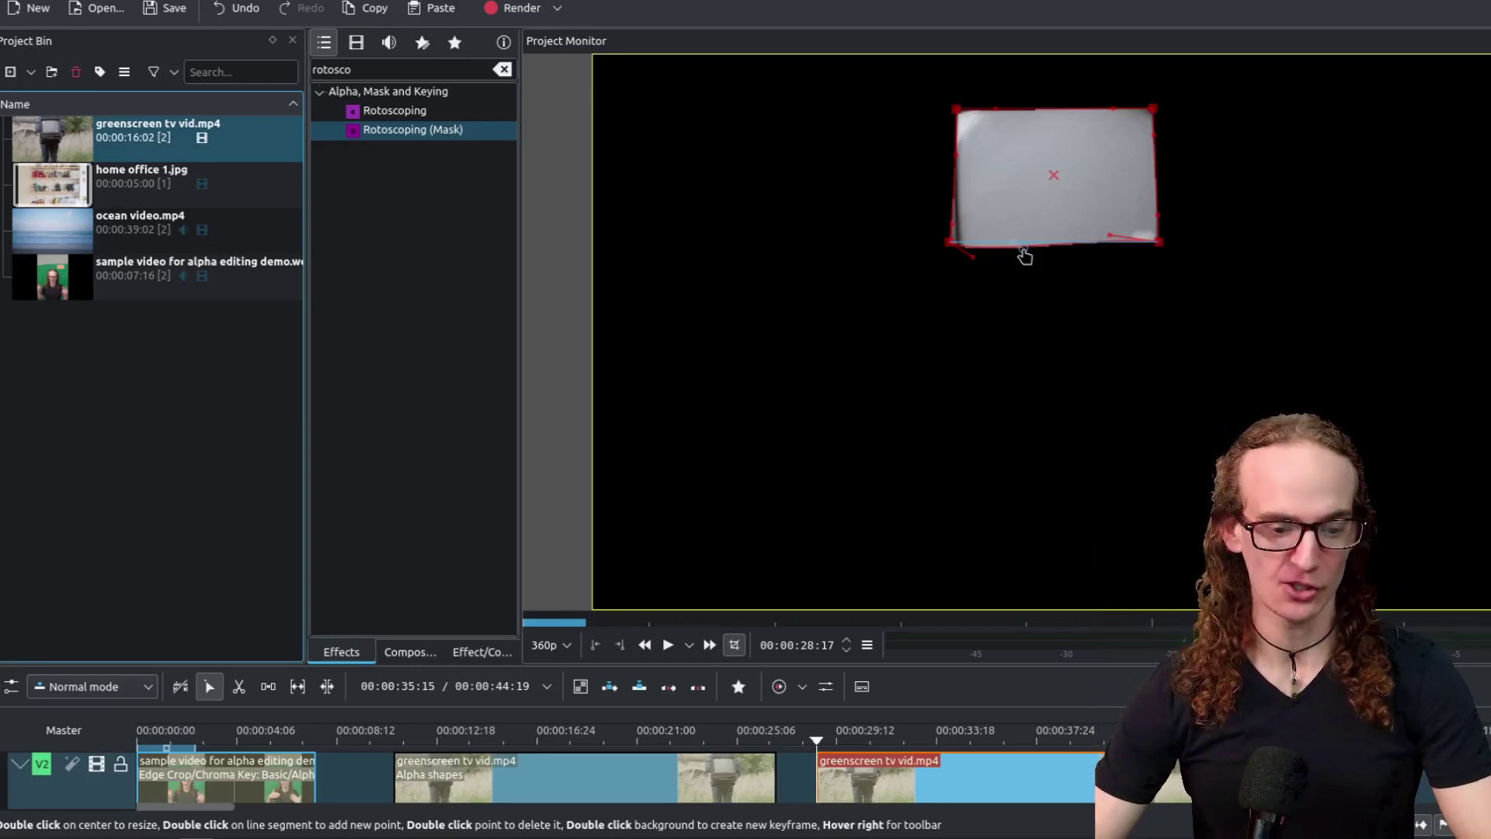
Search effects for 'color' and add Color balance to the greenscreen TV clip
double_click(424, 69)
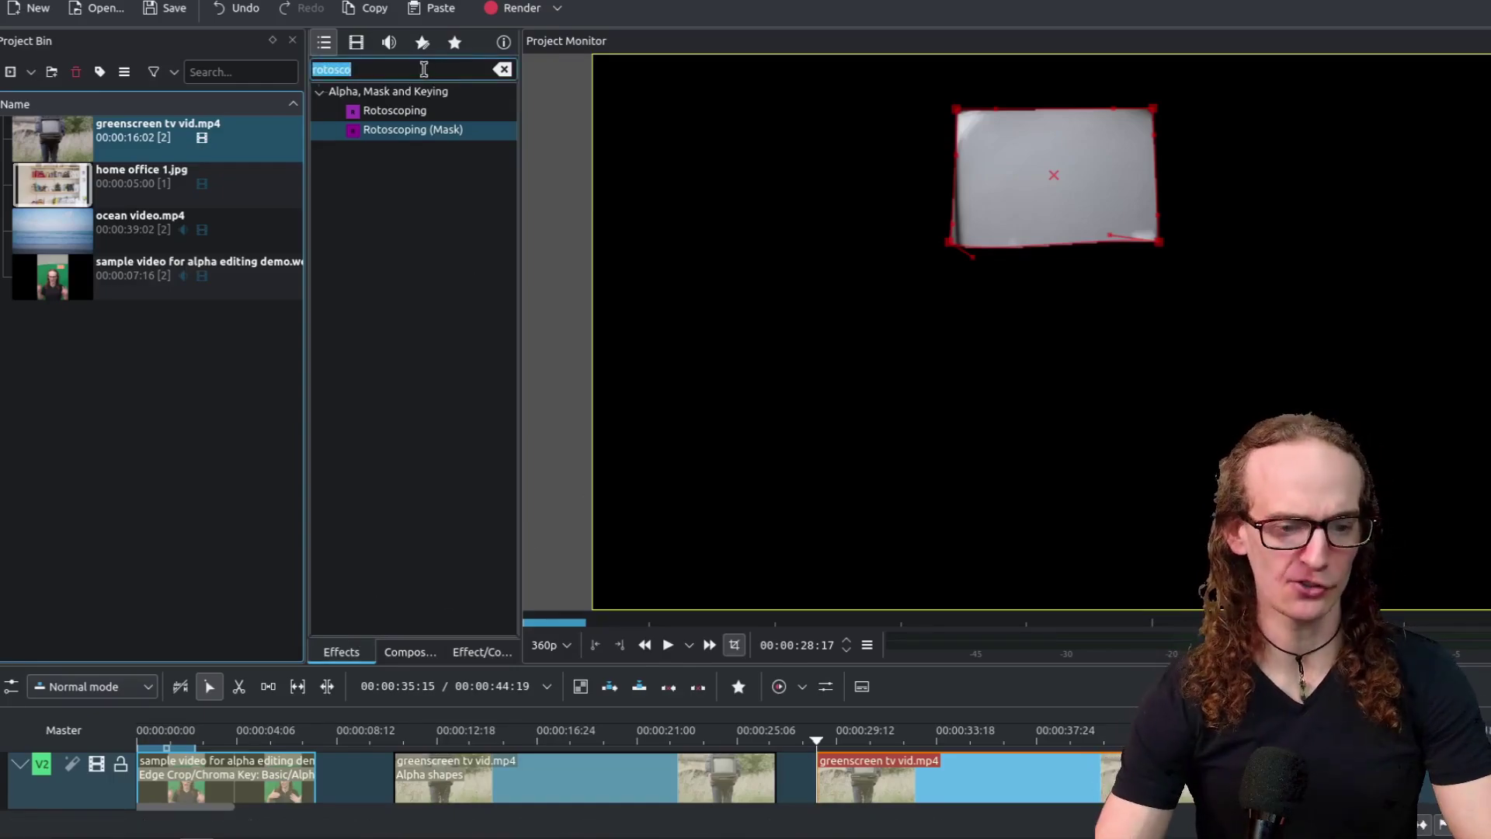
type("color")
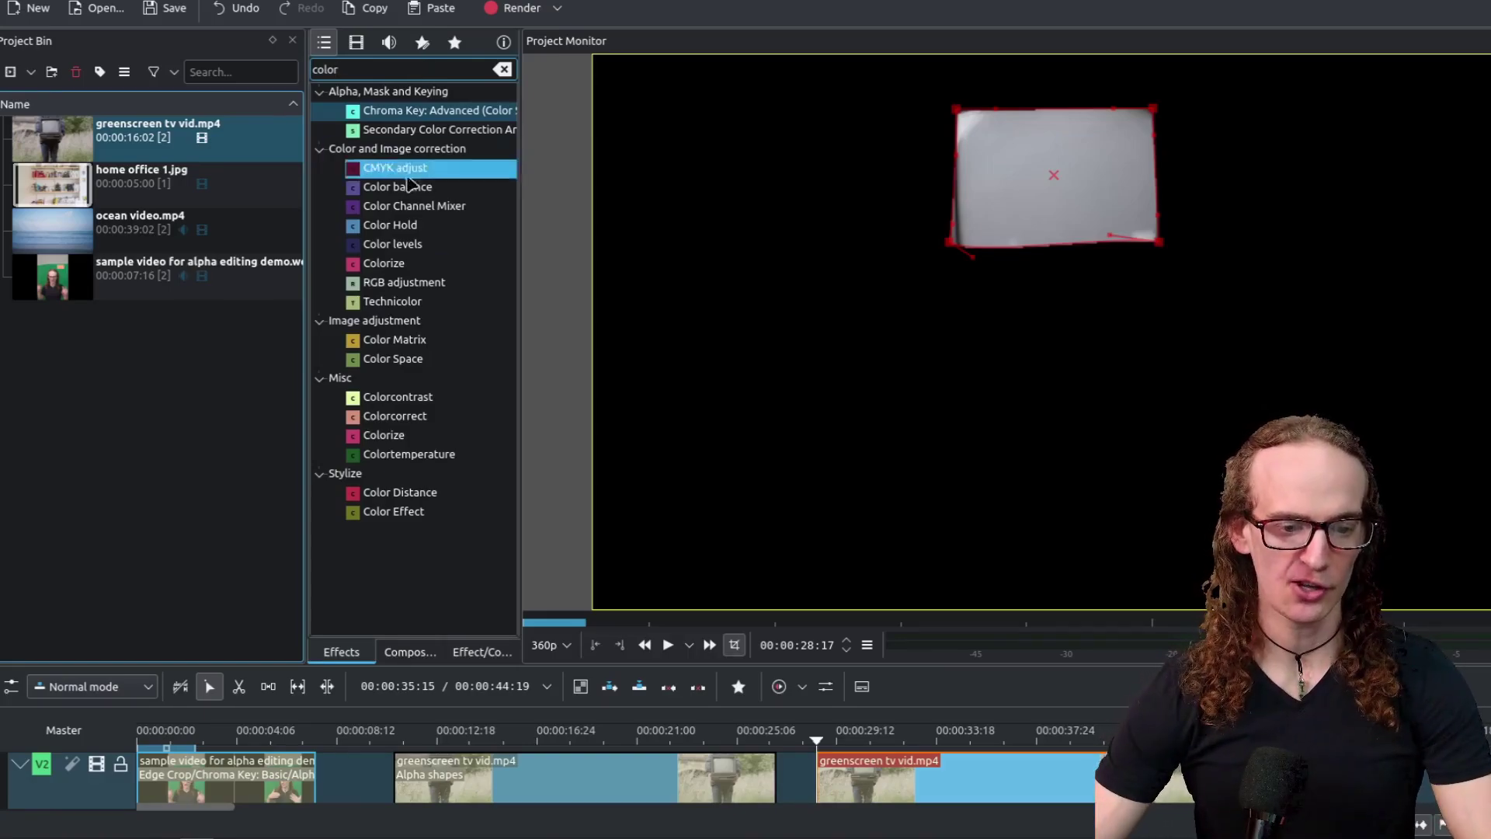
left_click_drag(403, 193, 988, 773)
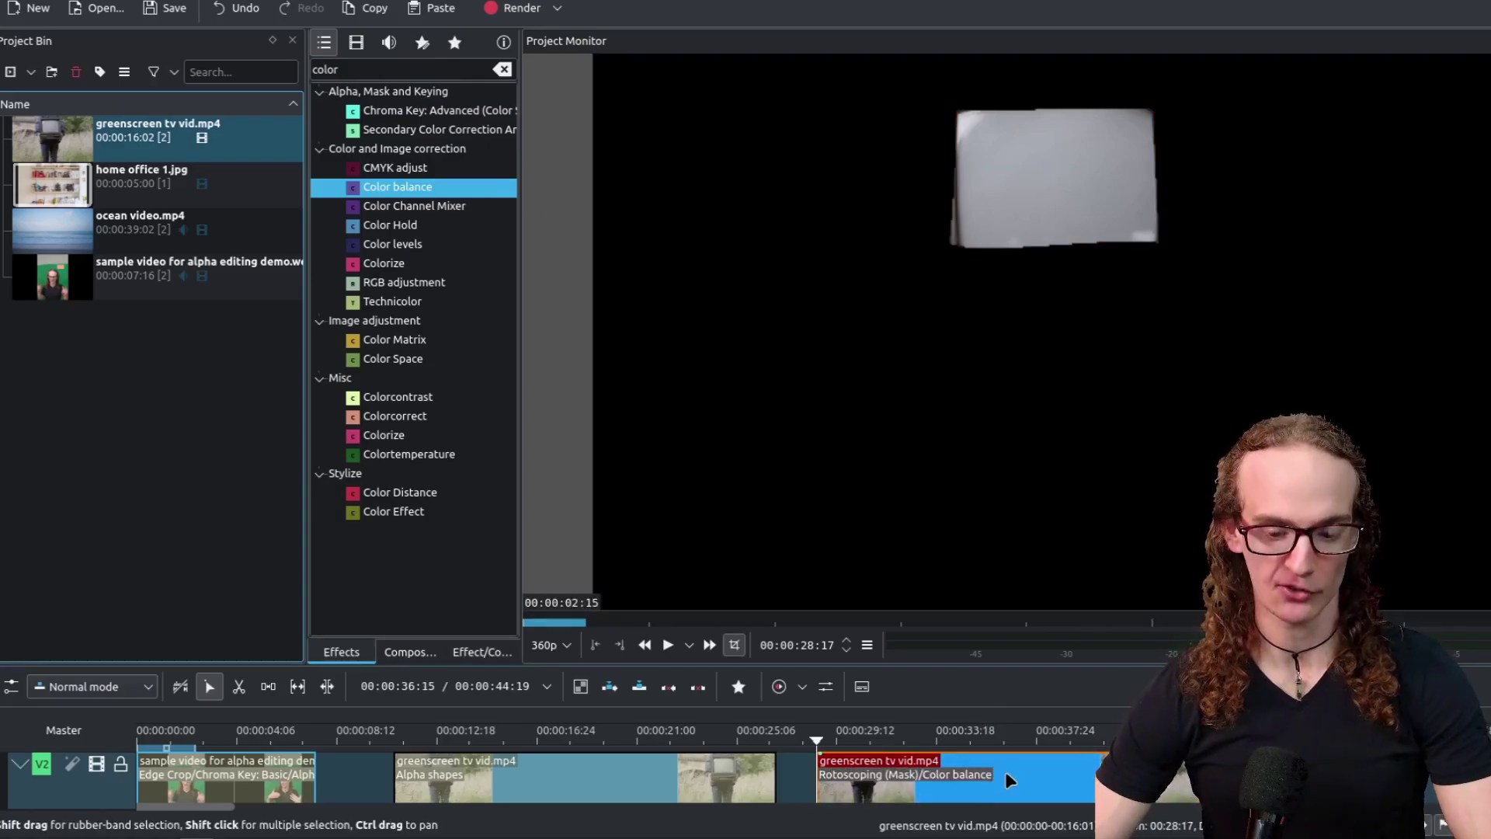
left_click(1015, 771)
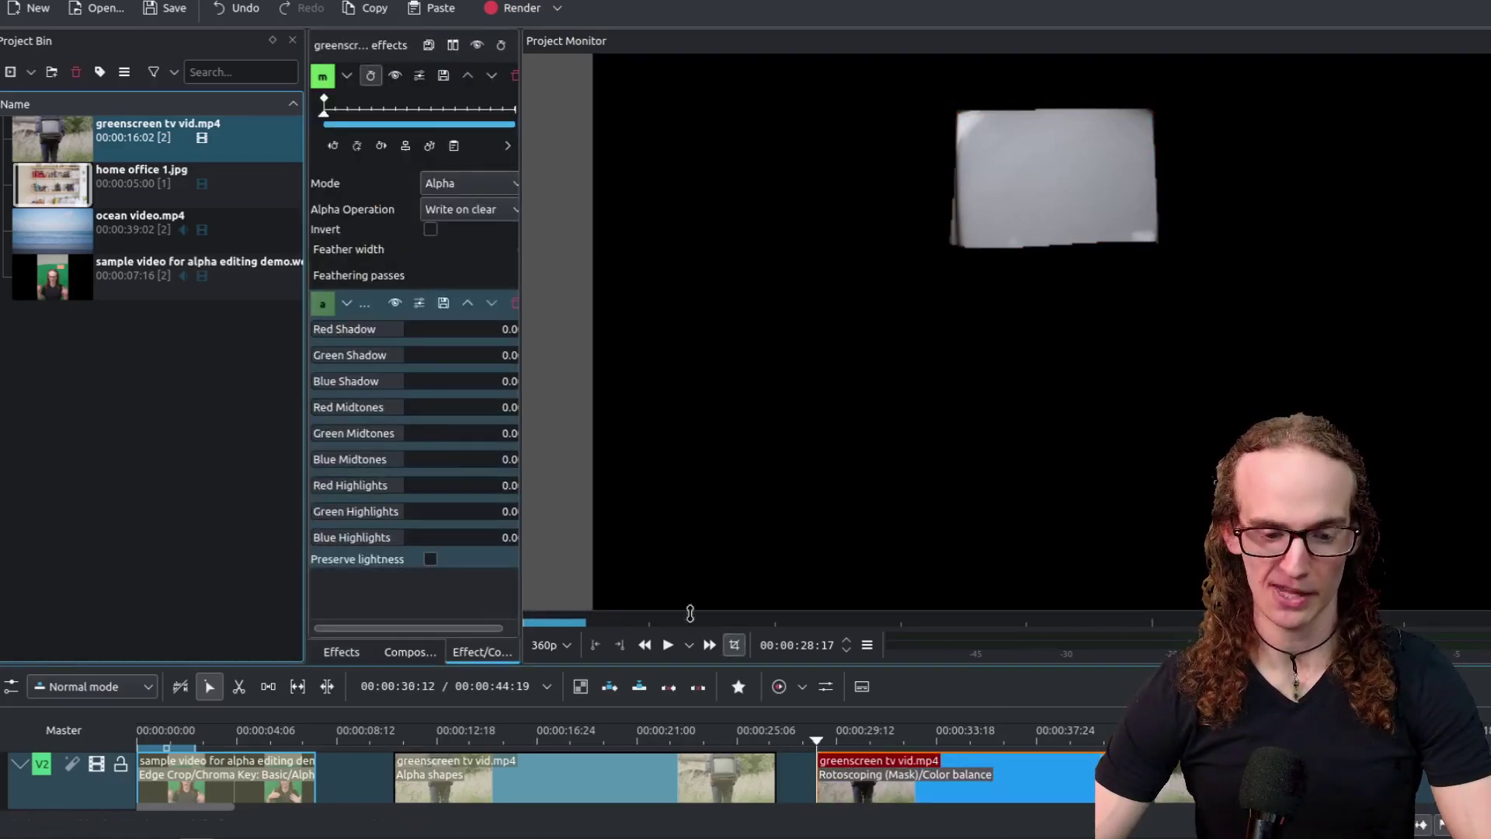
Raise Shadows to about 1.0/0.9/1.0, Blue Midtones to 1.0, Red Highlights to 0.7
left_click_drag(424, 342, 493, 366)
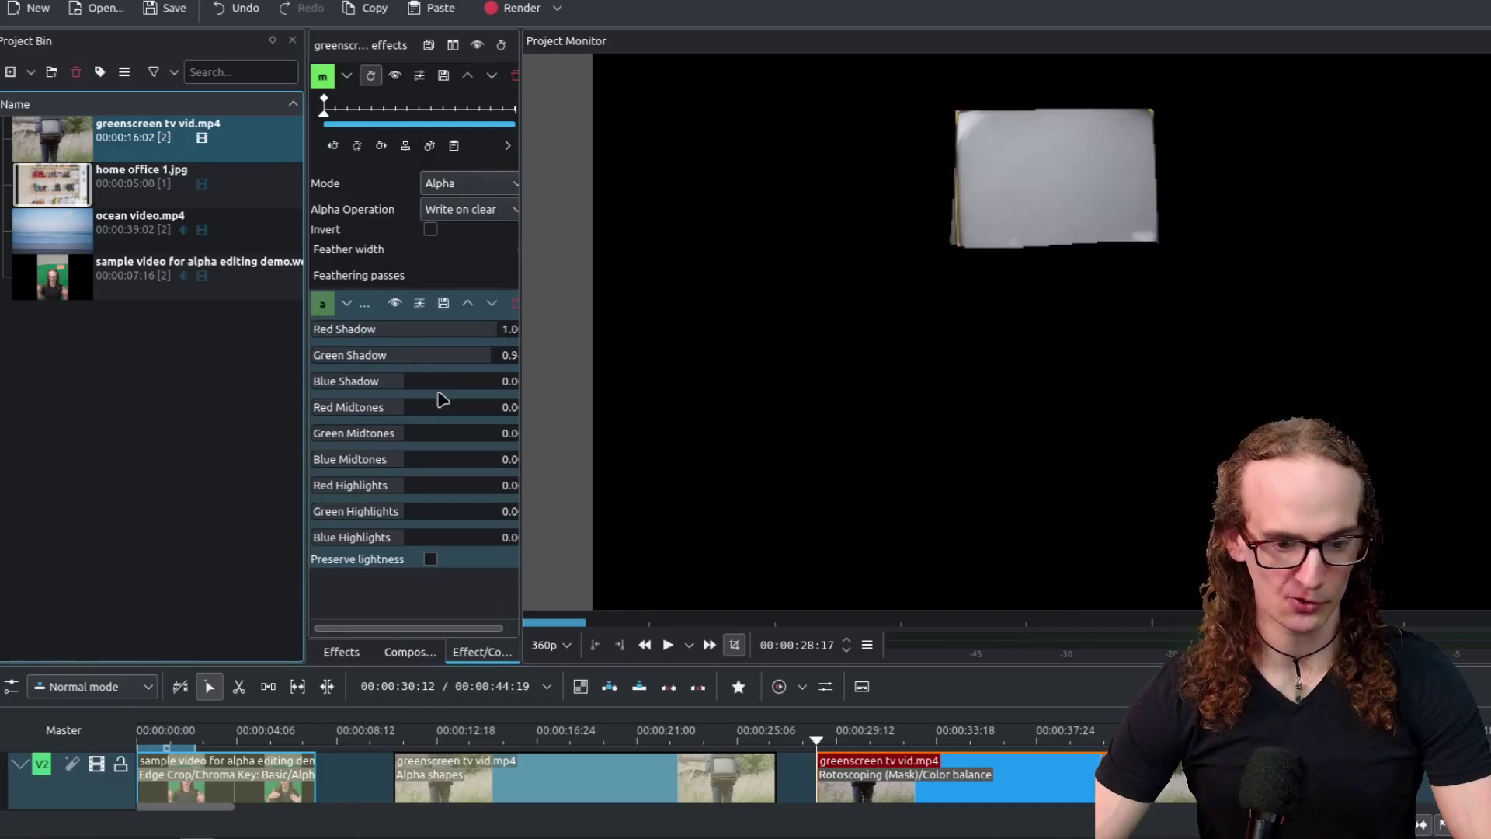
left_click_drag(409, 390, 489, 418)
left_click_drag(417, 458, 508, 459)
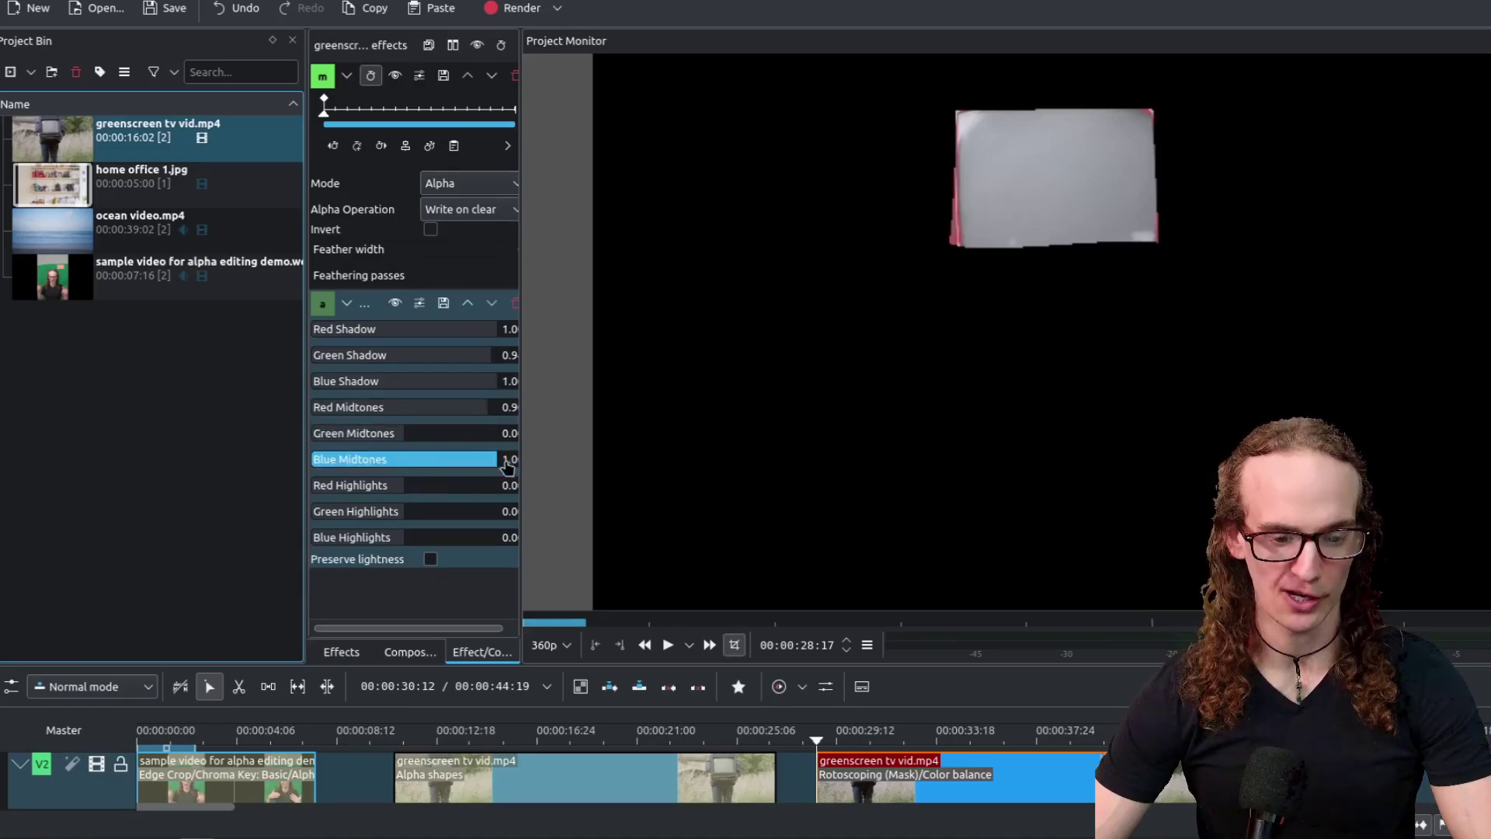
left_click_drag(417, 495, 471, 496)
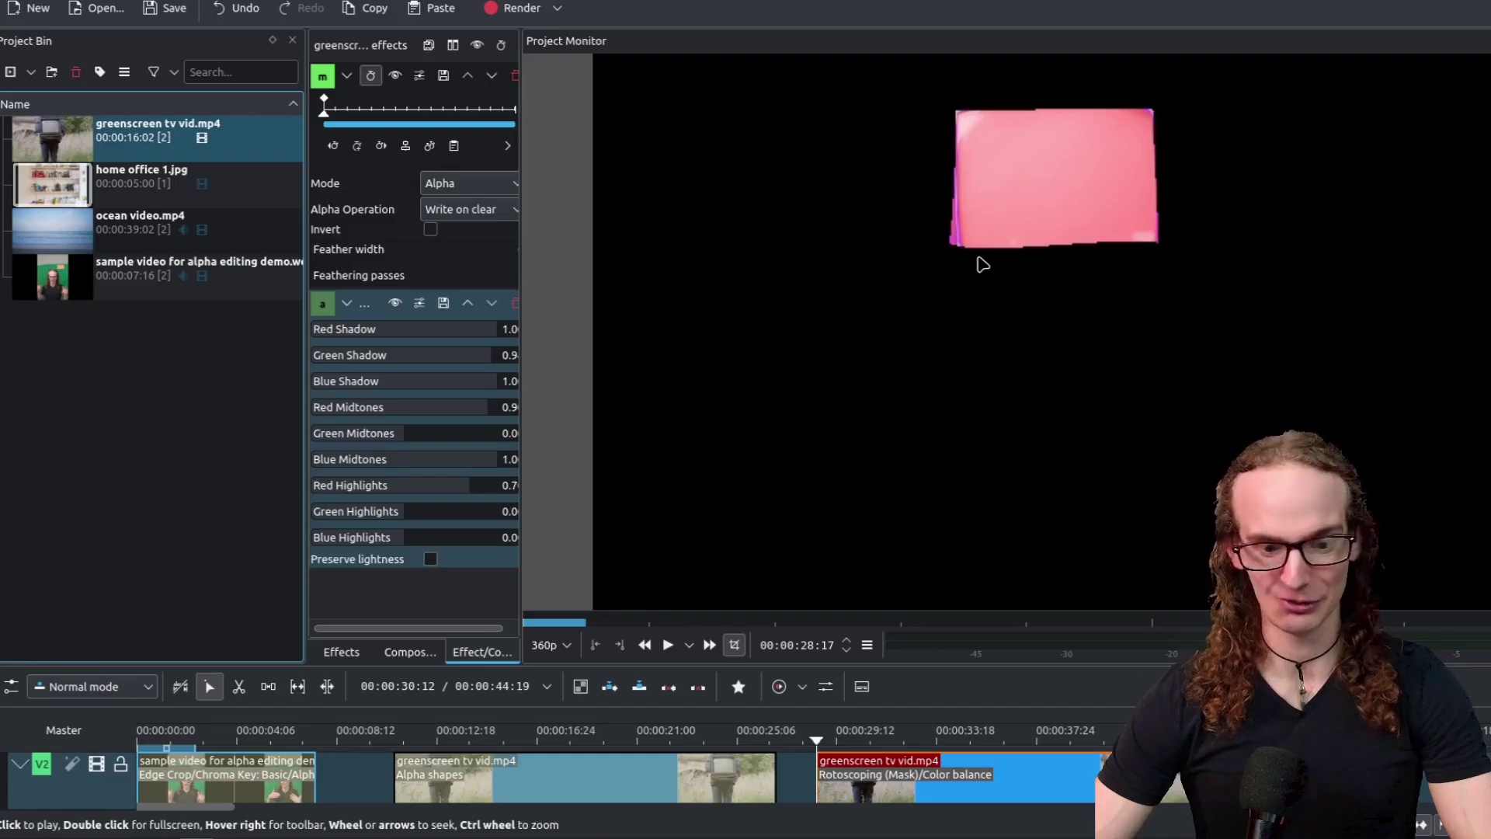
left_click(341, 651)
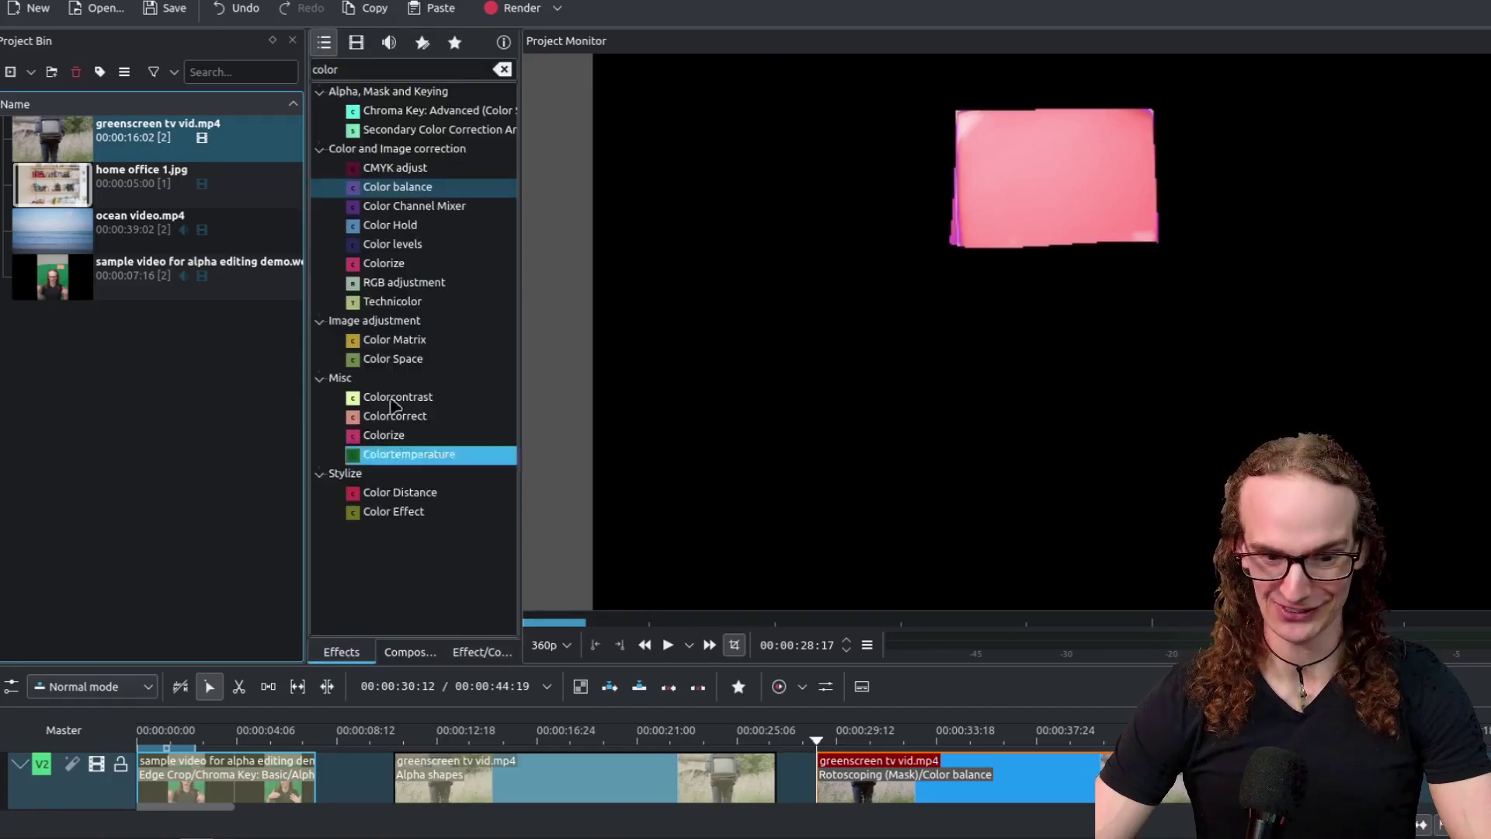
Search effects for 'appl' and add Mask Apply after Color balance on the greenscreen TV clip
double_click(364, 70)
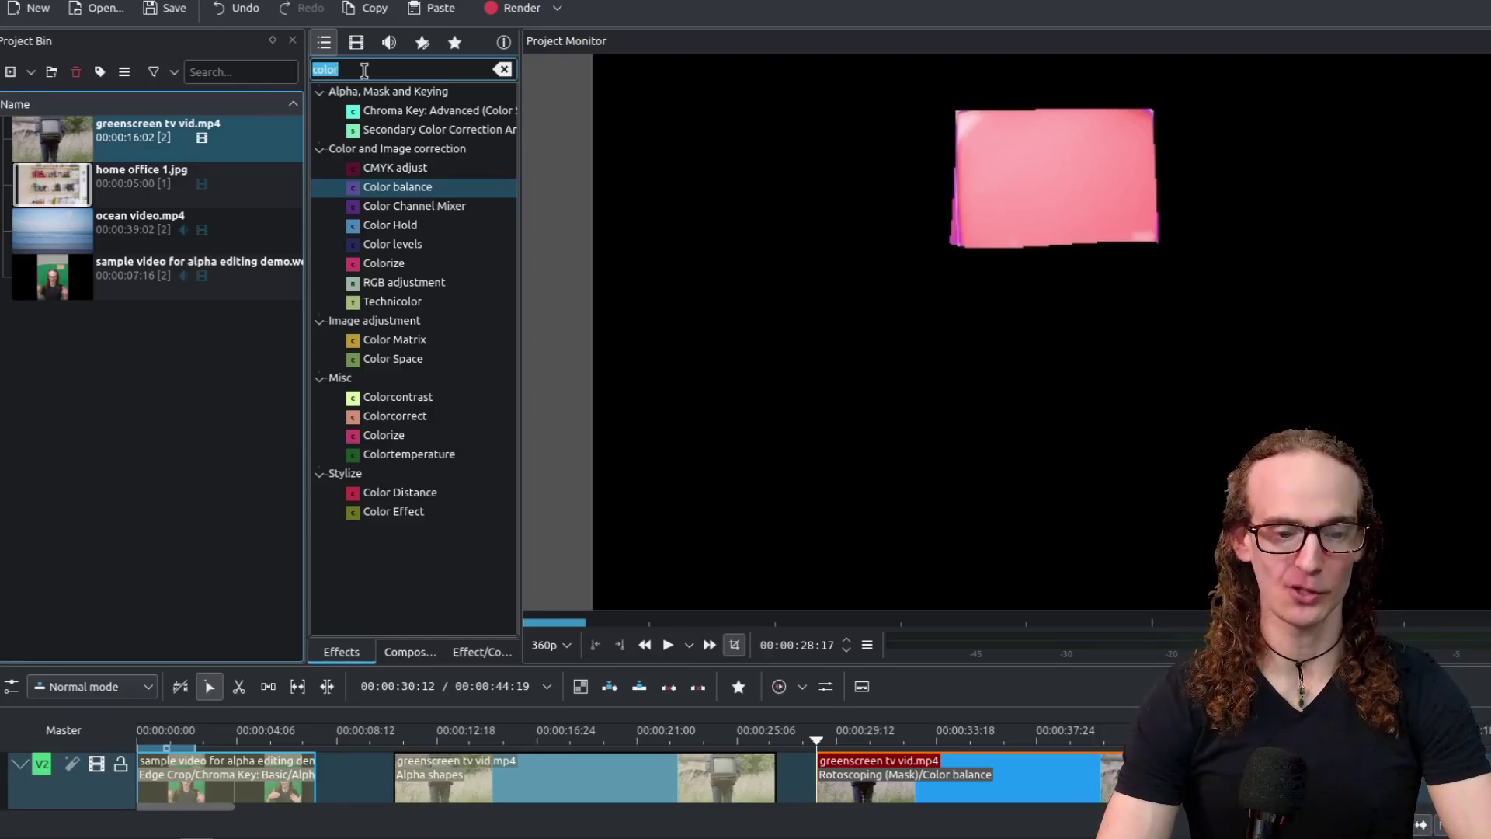
type("appl")
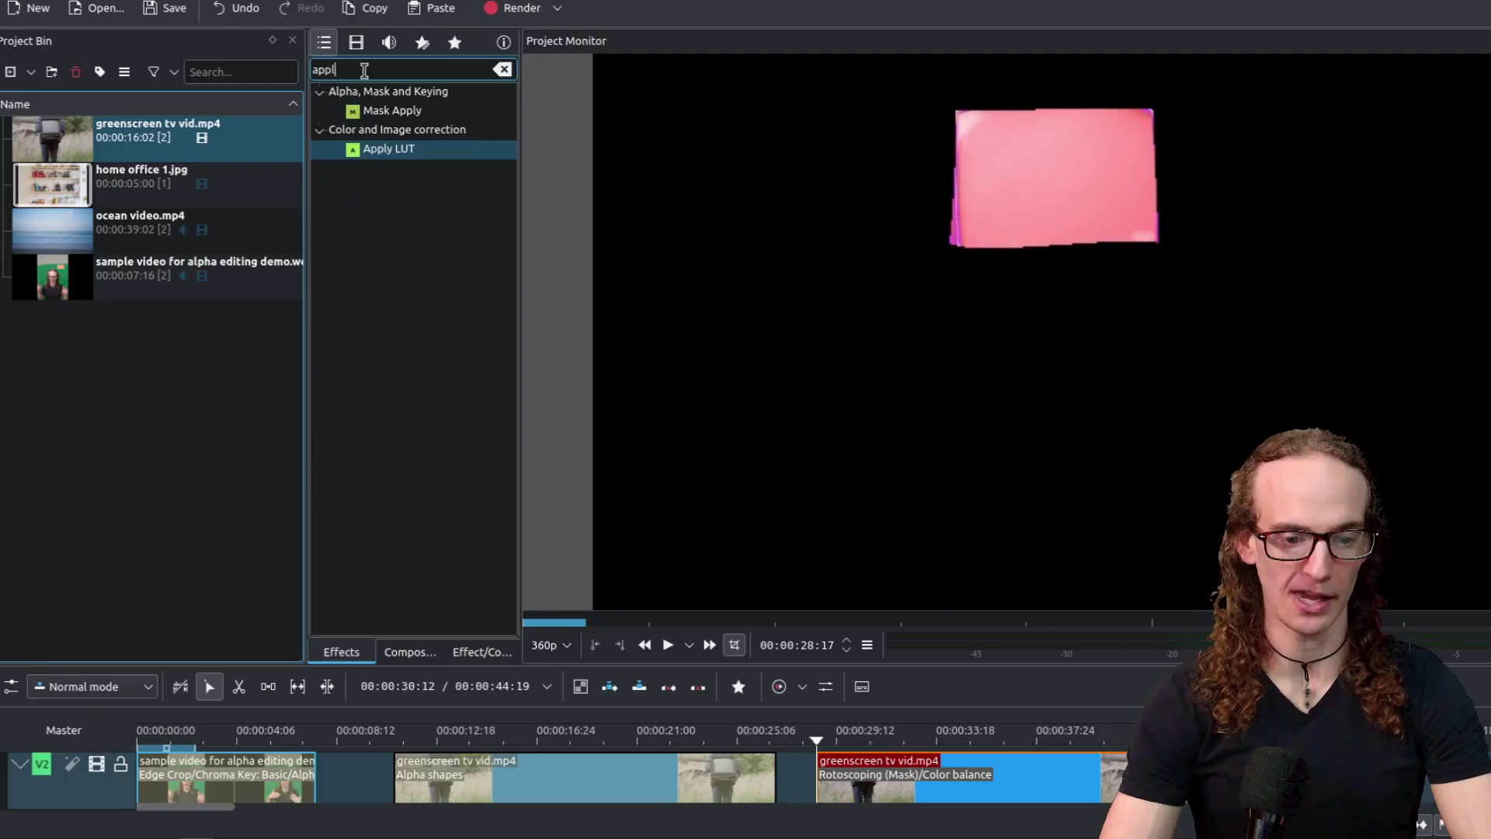
left_click(392, 110)
left_click_drag(935, 711, 998, 791)
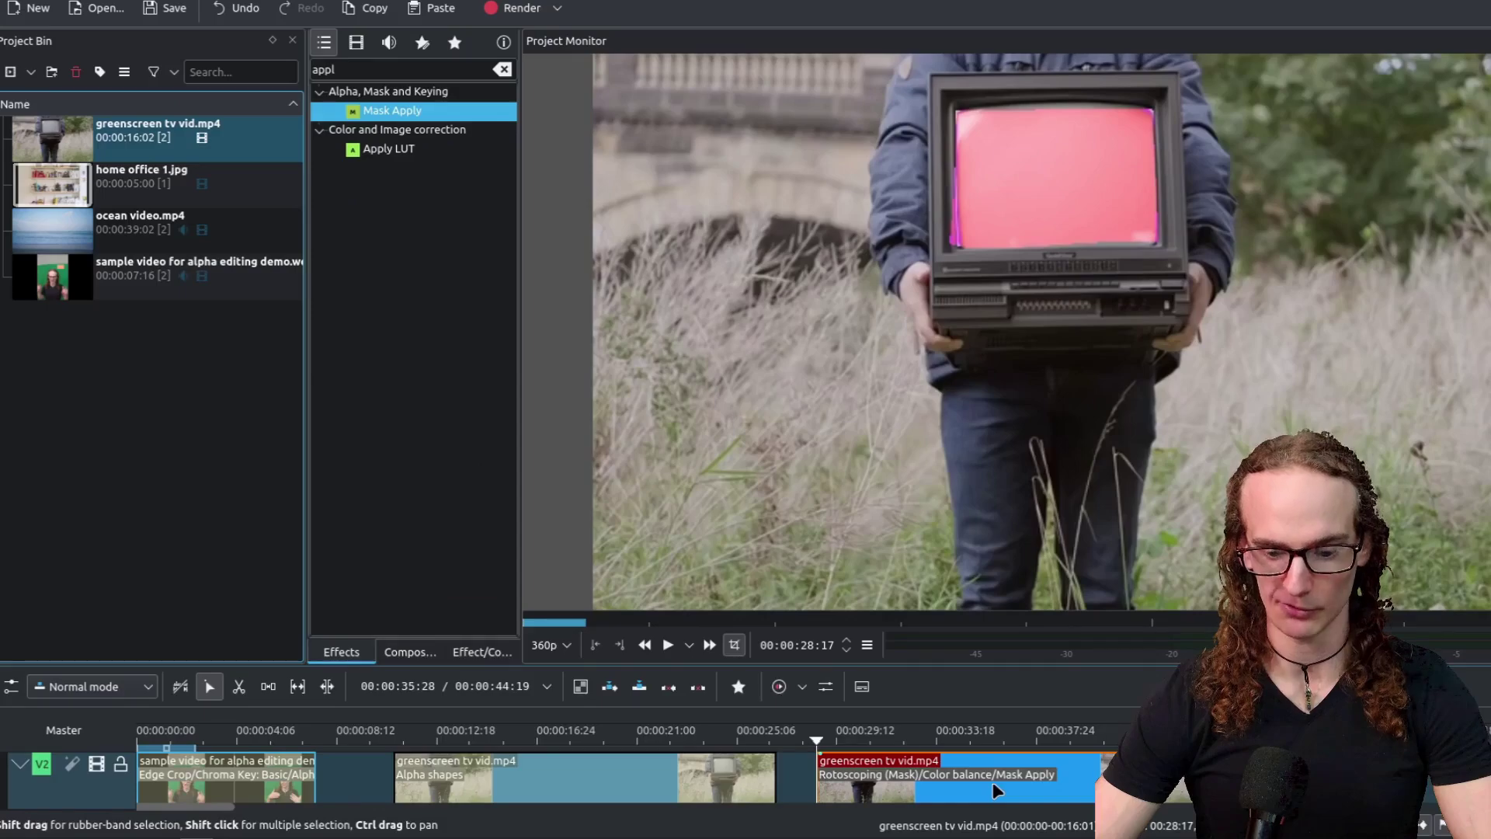
left_click(993, 782)
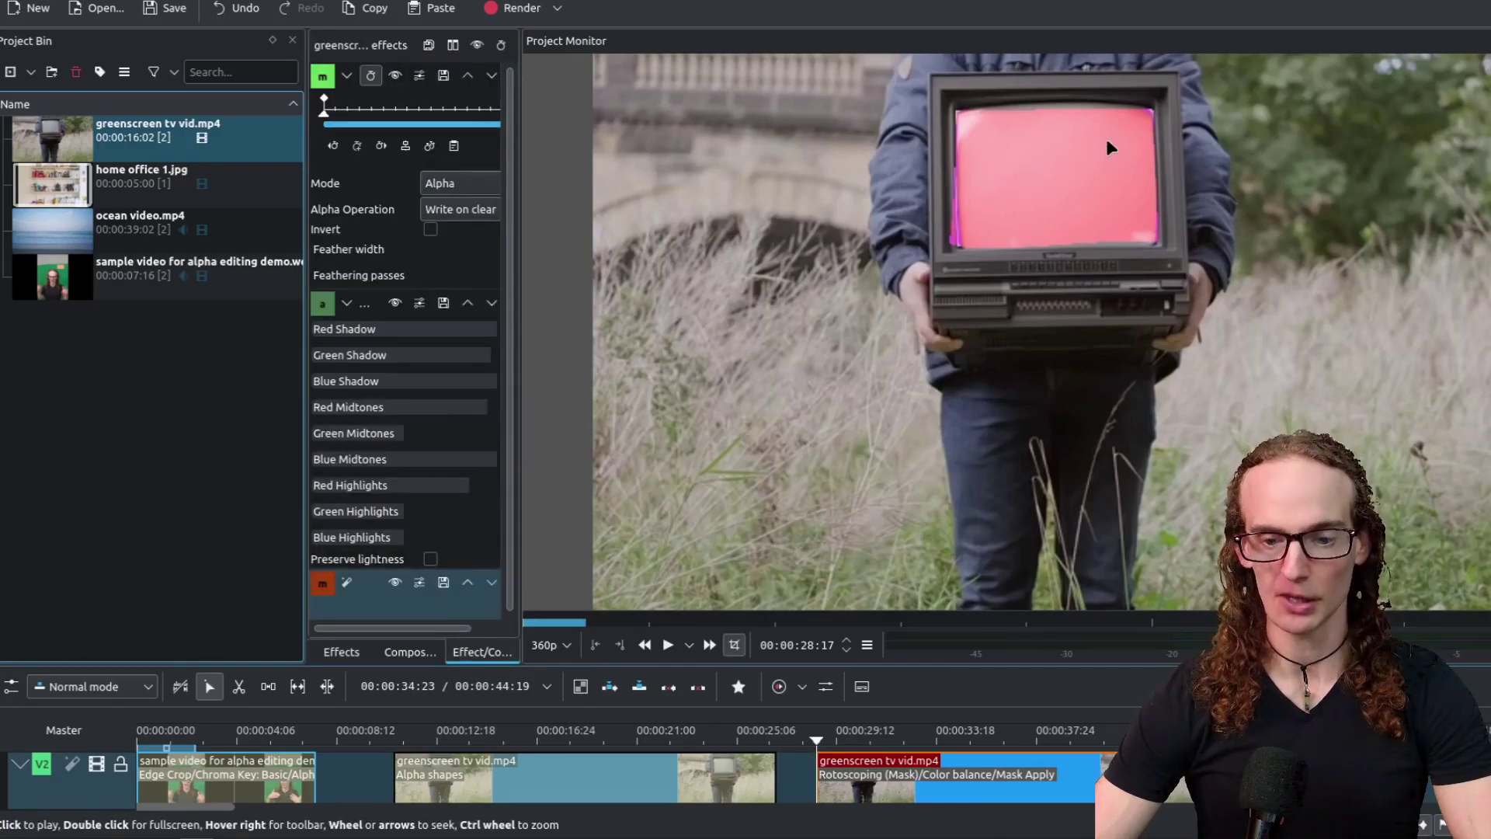